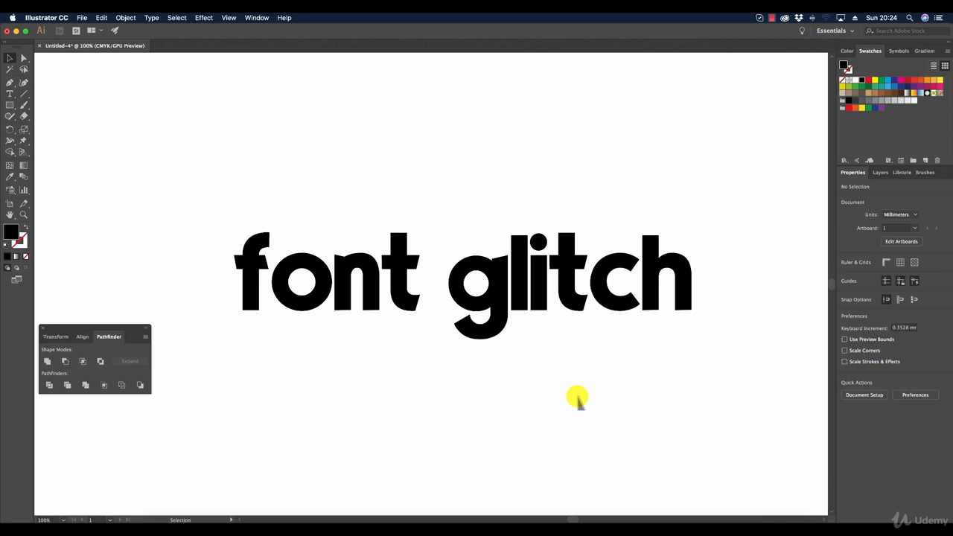
# Step: Convert the "font glitch" text to outlines and deselect it
pyautogui.click(568, 305)
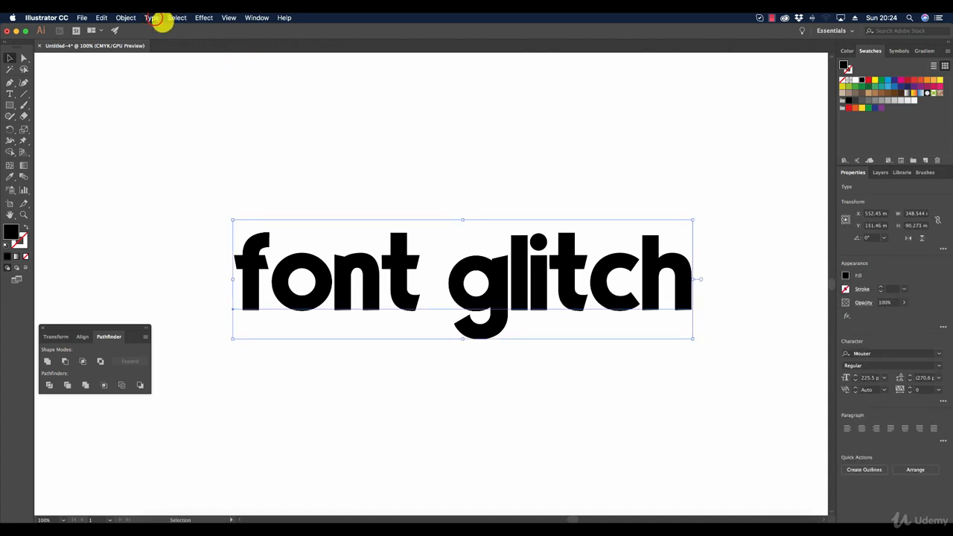
pyautogui.click(152, 17)
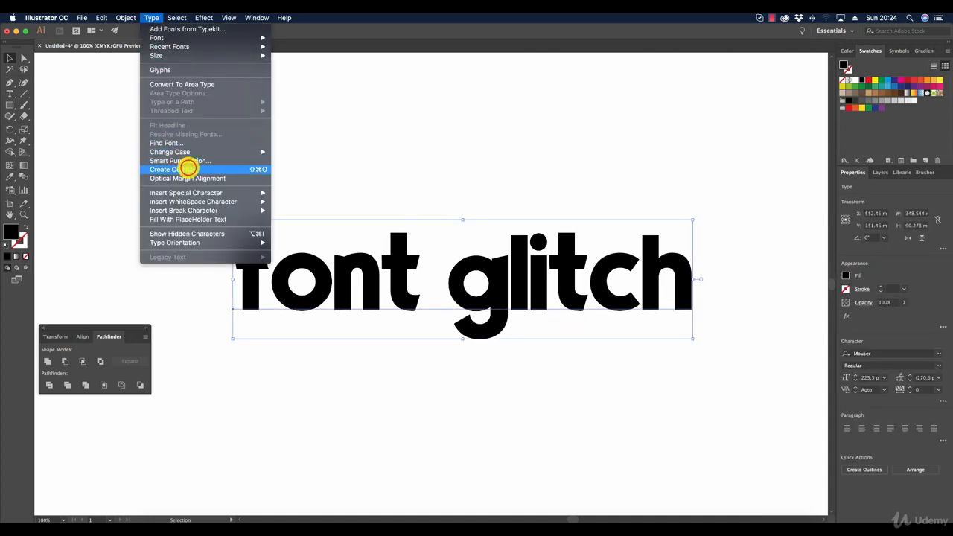
pyautogui.click(180, 165)
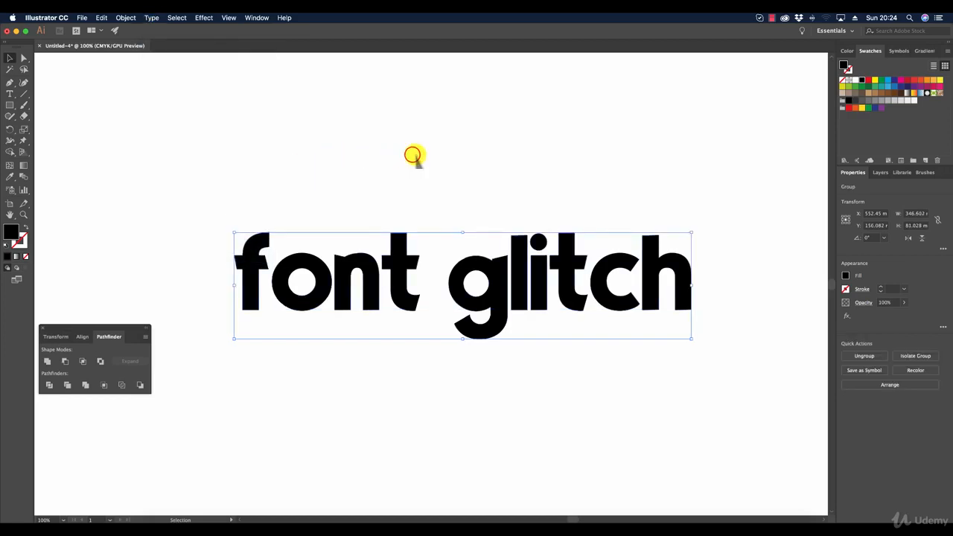
pyautogui.click(413, 157)
# Step: Examine the anchor points of the letter g, especially along the inner edge where its stem meets the tail
pyautogui.click(23, 214)
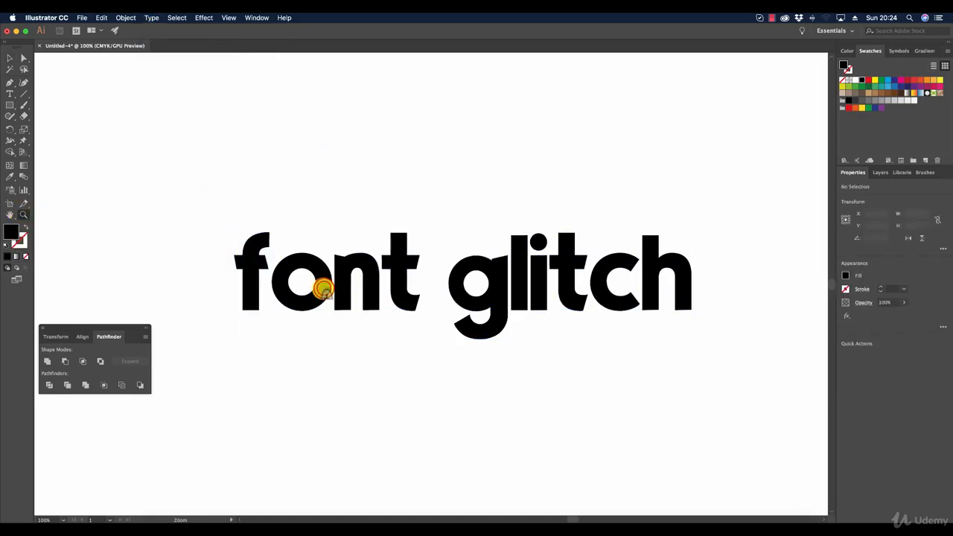
pyautogui.click(322, 287)
pyautogui.click(540, 274)
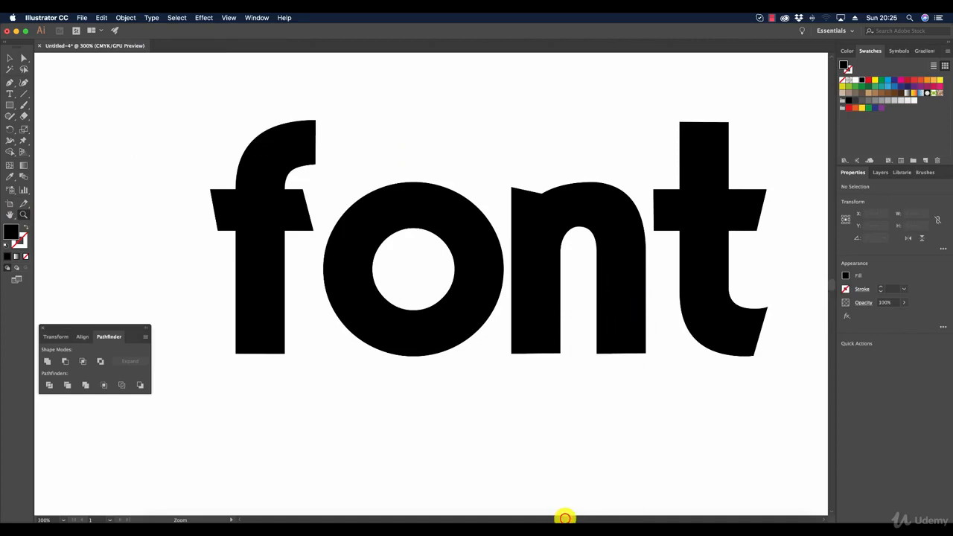
pyautogui.moveTo(564, 515); pyautogui.dragTo(578, 514)
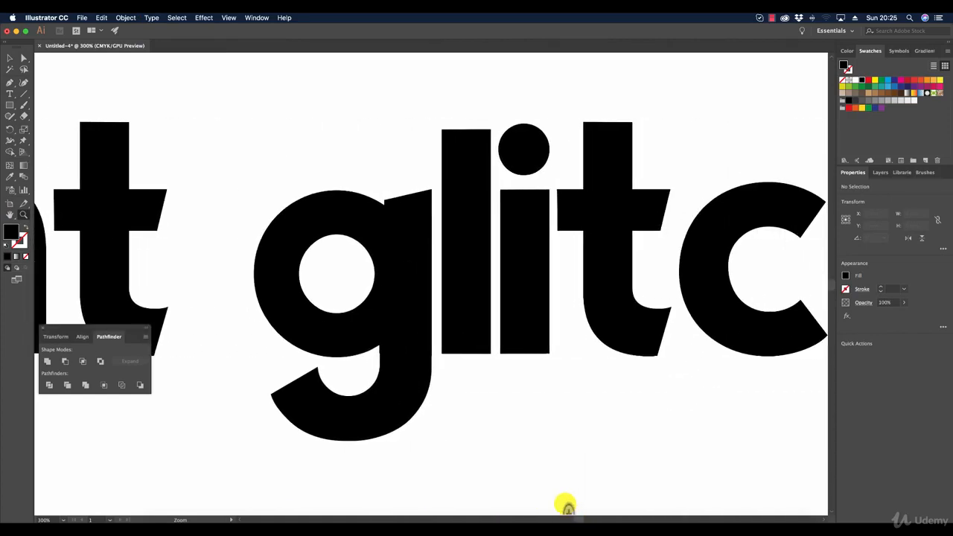
pyautogui.click(23, 58)
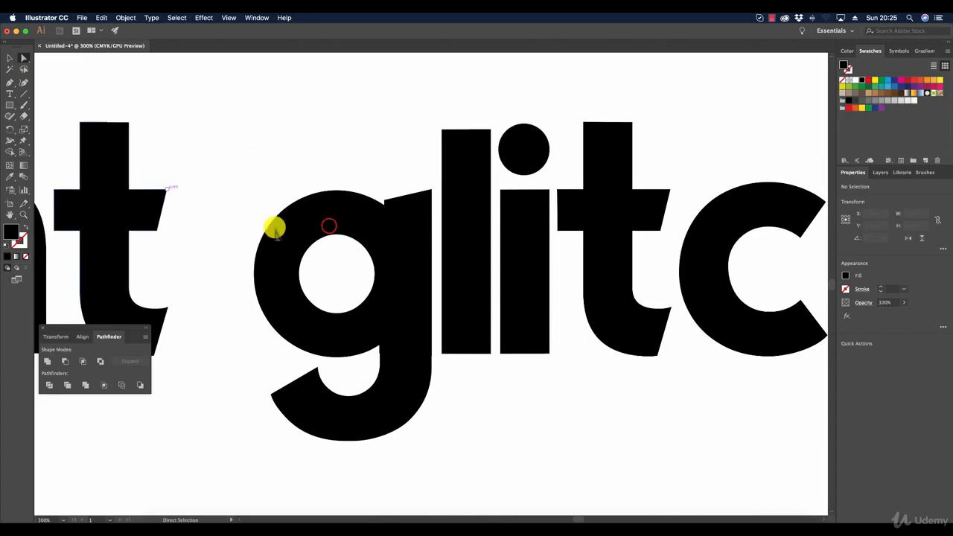
pyautogui.click(329, 226)
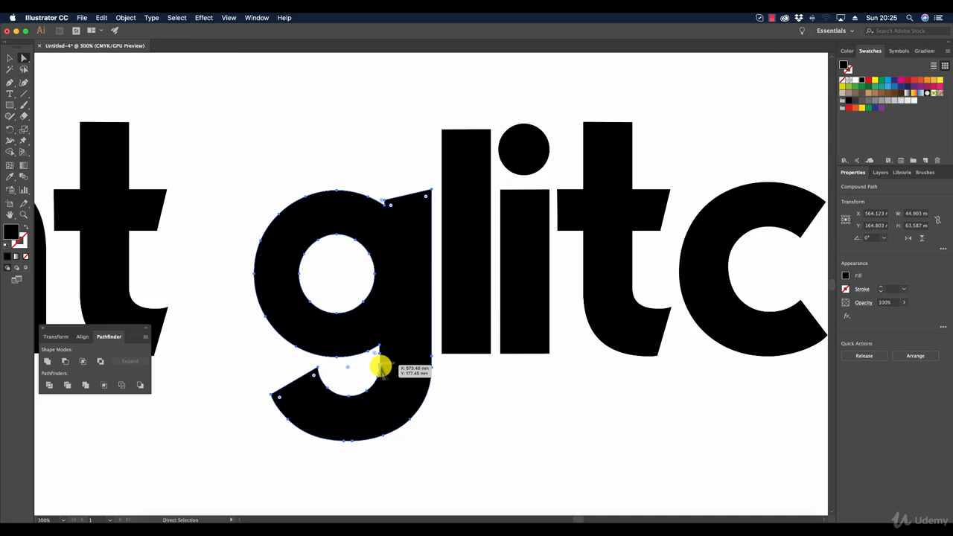
pyautogui.click(24, 215)
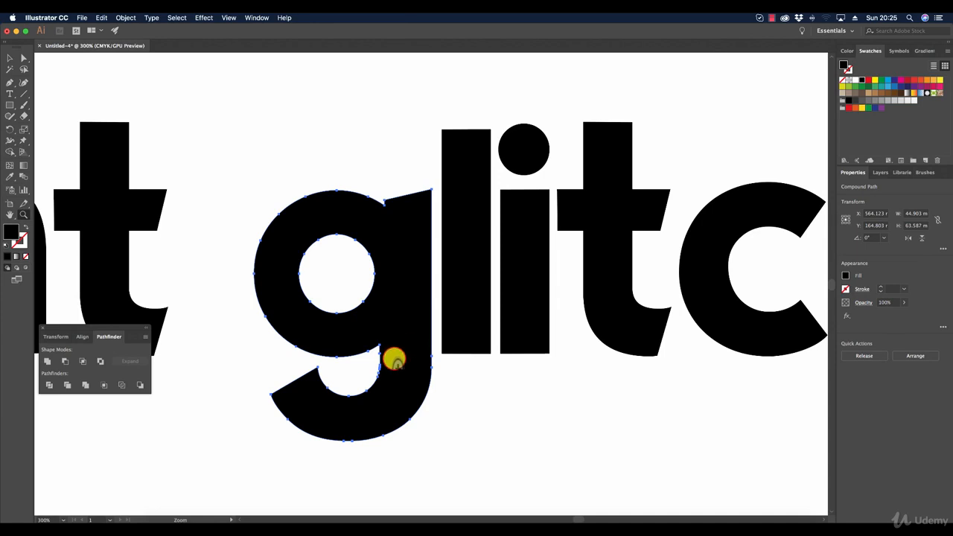
pyautogui.click(424, 299)
pyautogui.click(417, 264)
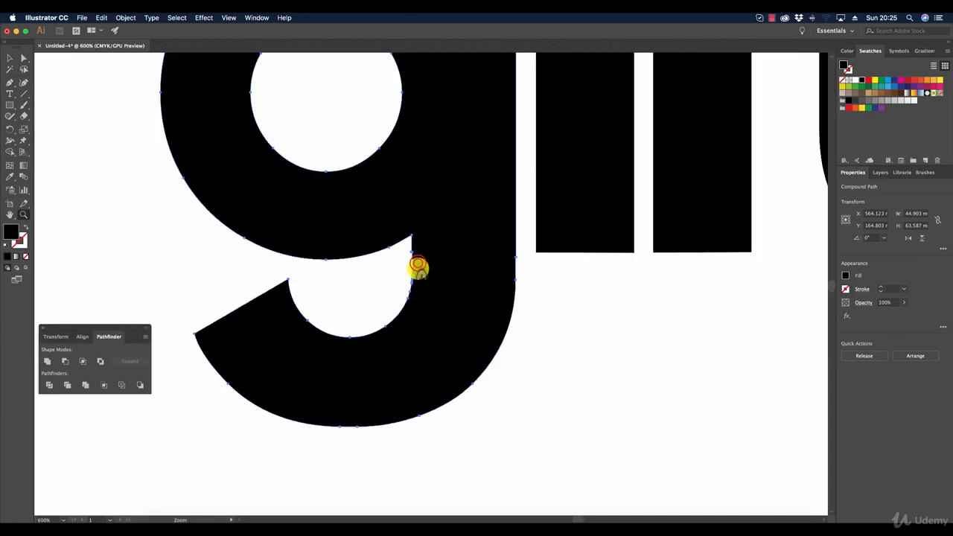
pyautogui.click(416, 265)
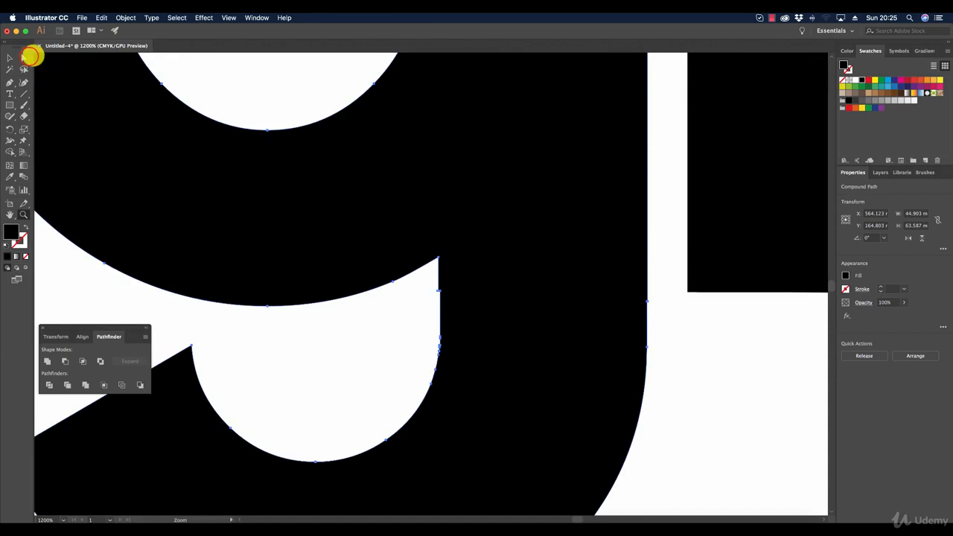
pyautogui.click(25, 57)
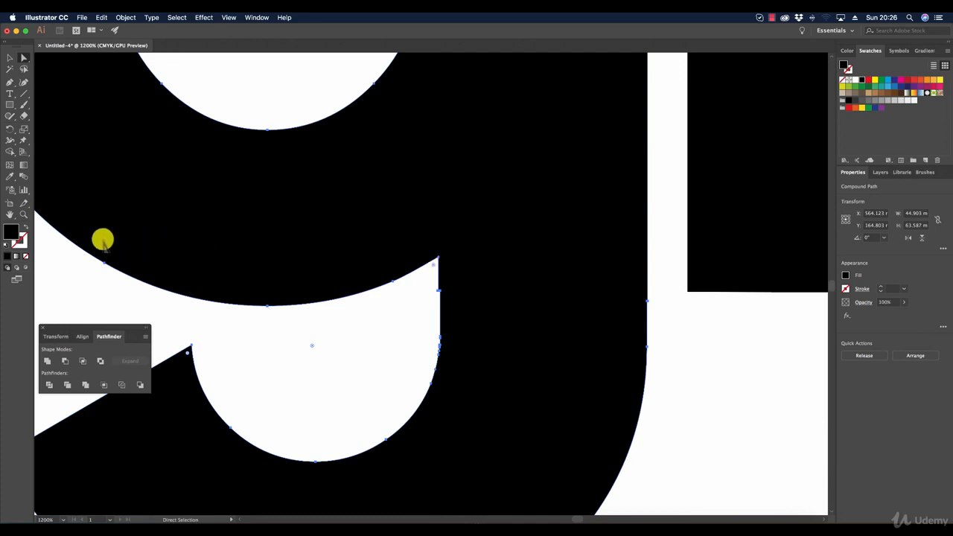
# Step: Delete the two stray anchor points forming the small step on the inner edge of the g's stem
pyautogui.click(22, 213)
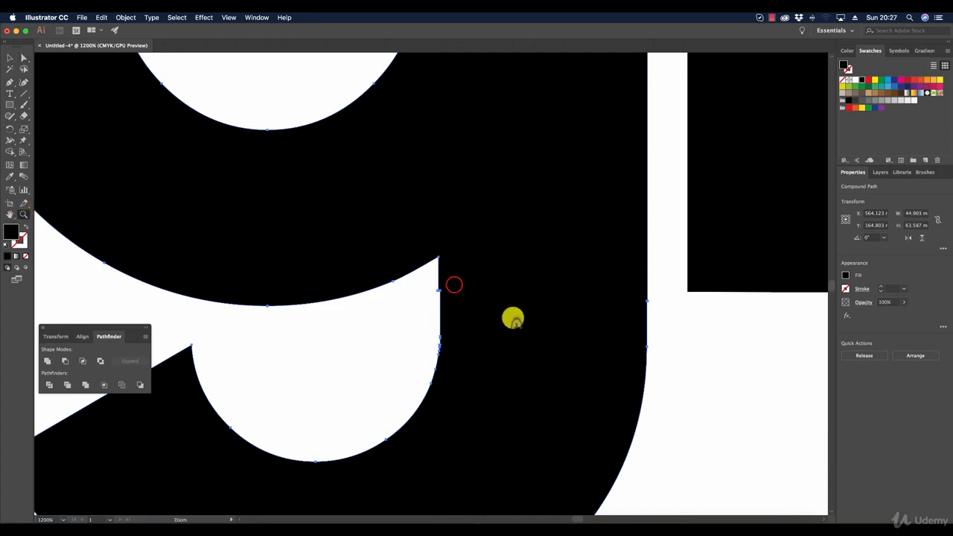
pyautogui.click(455, 282)
pyautogui.click(423, 278)
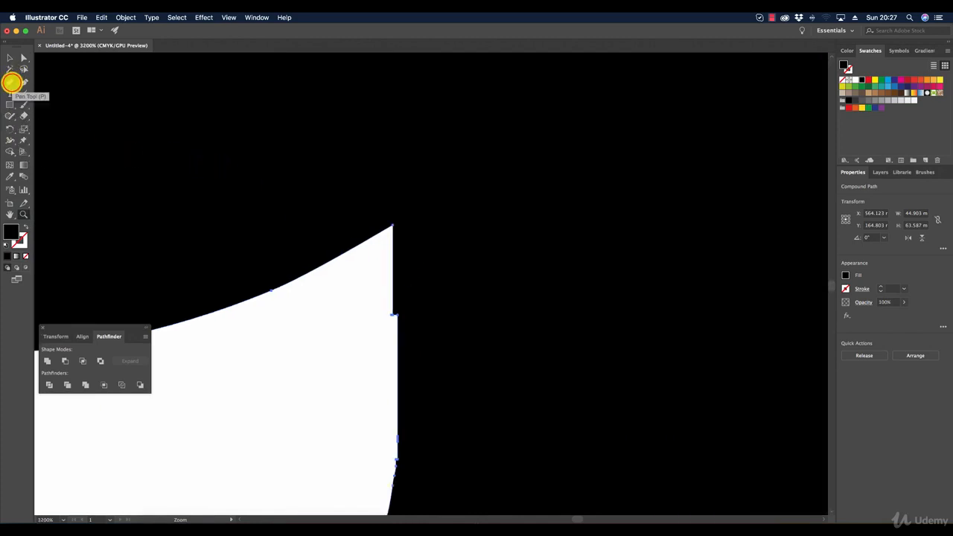
pyautogui.click(11, 83)
pyautogui.click(12, 83)
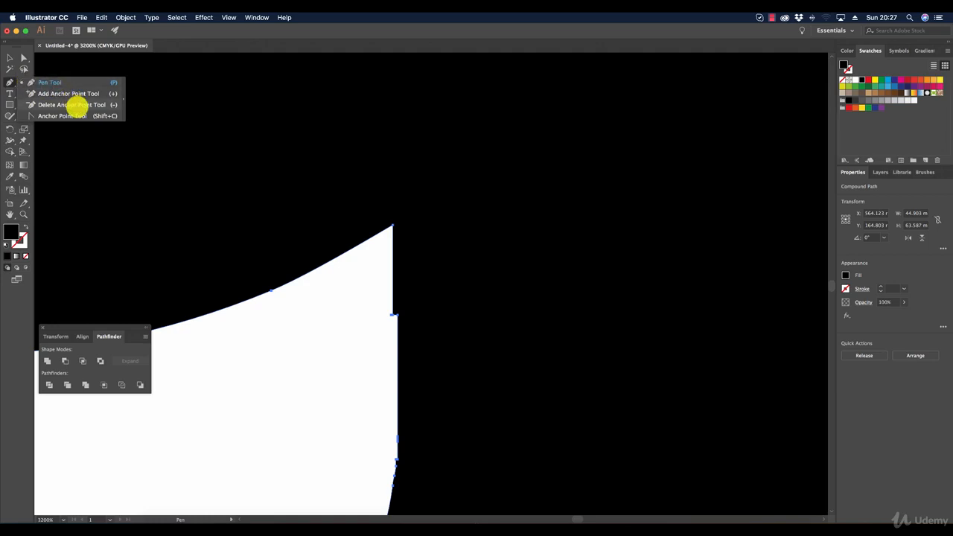
pyautogui.click(77, 105)
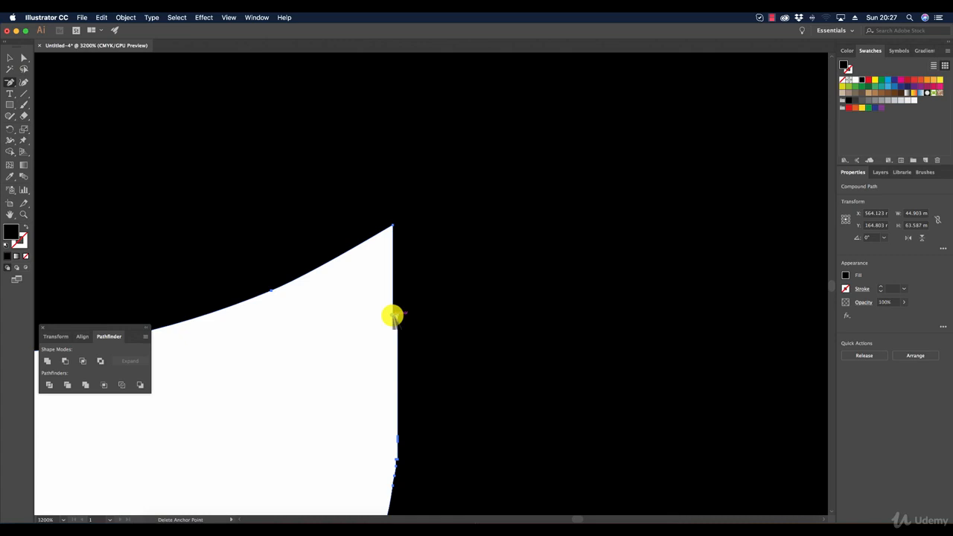
pyautogui.click(390, 315)
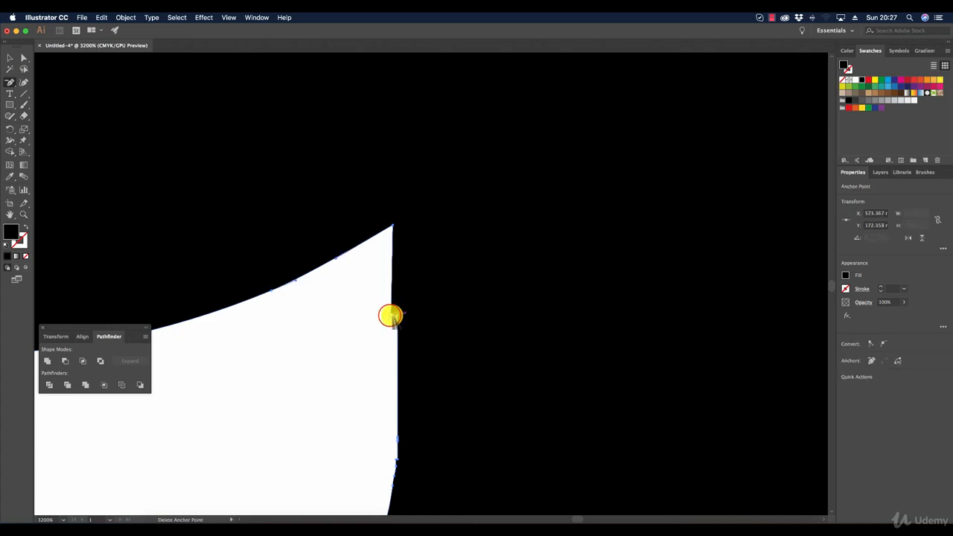
pyautogui.click(390, 316)
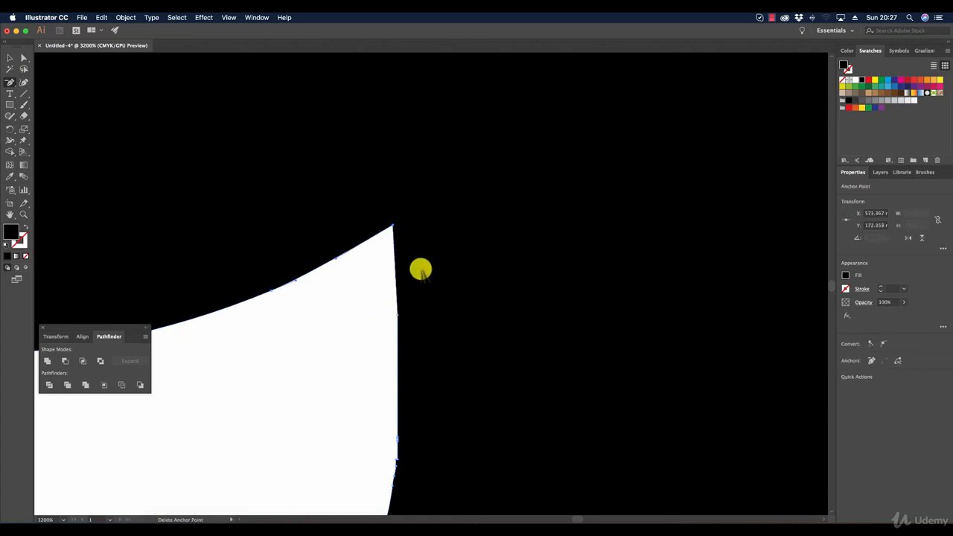
# Step: Shift the g's sharp inner corner point sideways so the inner edge of the stem runs straight and vertical
pyautogui.click(21, 59)
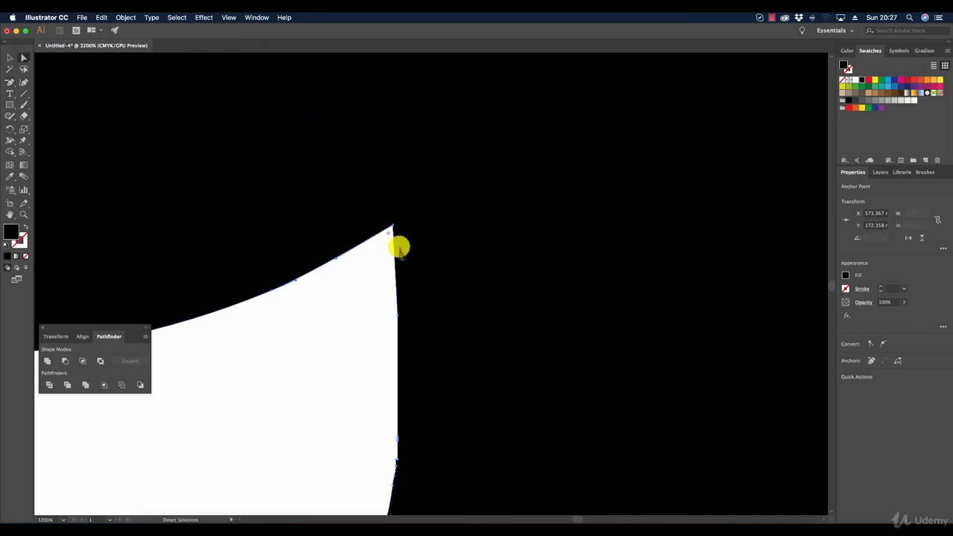
pyautogui.moveTo(392, 225); pyautogui.dragTo(395, 222)
pyautogui.click(363, 432)
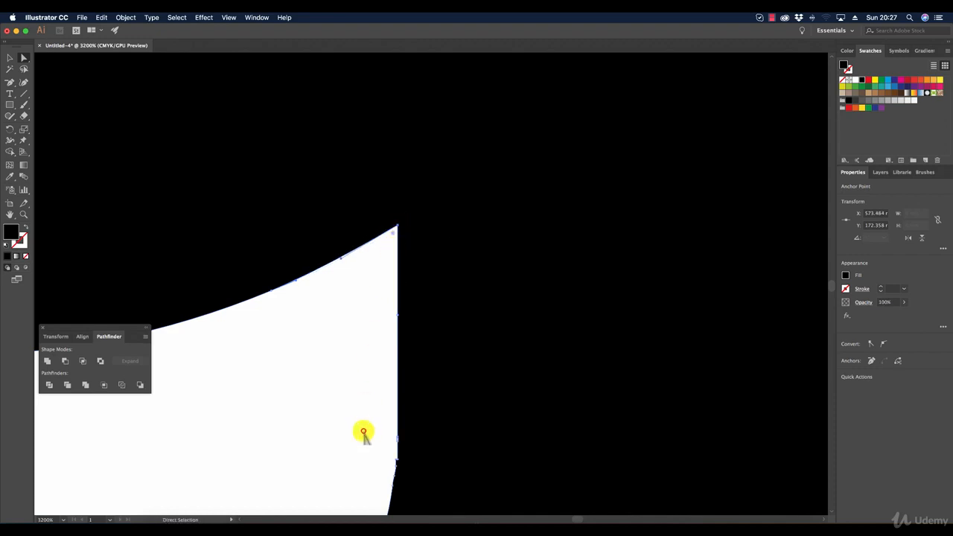
# Step: Examine the uneven transition between the g's straight inner edge and the curve of its tail
pyautogui.scroll(-1, 423, 447)
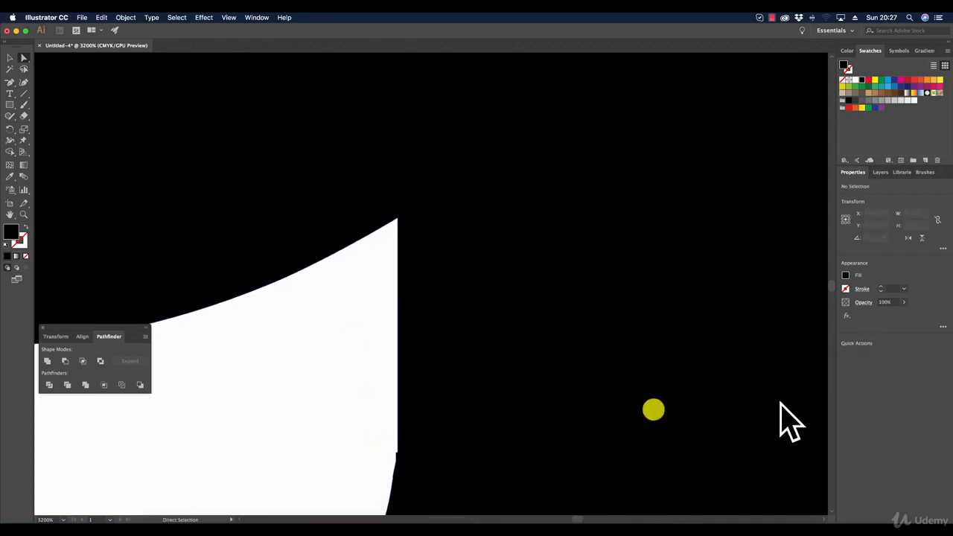
pyautogui.moveTo(829, 282); pyautogui.dragTo(829, 283)
pyautogui.click(525, 345)
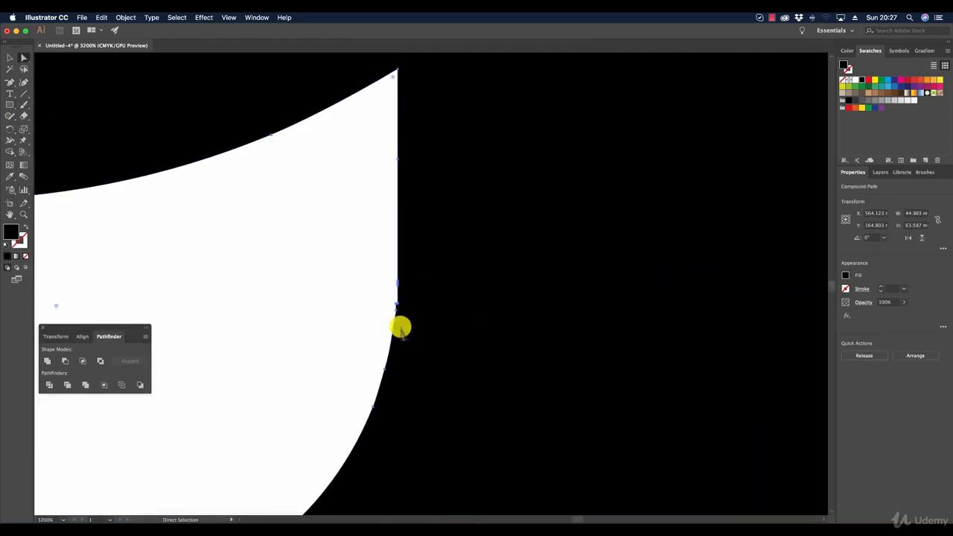
pyautogui.click(331, 333)
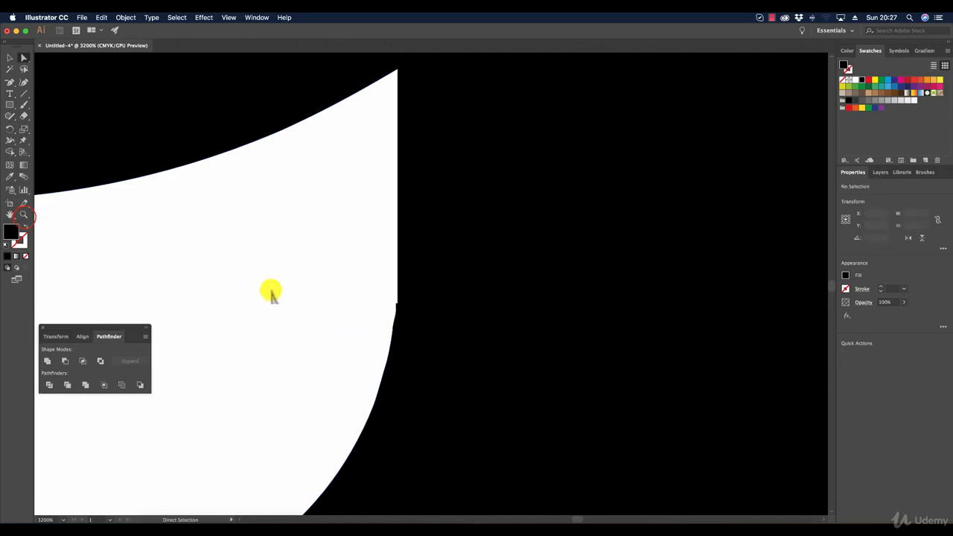
pyautogui.click(23, 215)
pyautogui.keyDown('alt'); pyautogui.click(400, 330); pyautogui.keyUp('alt')
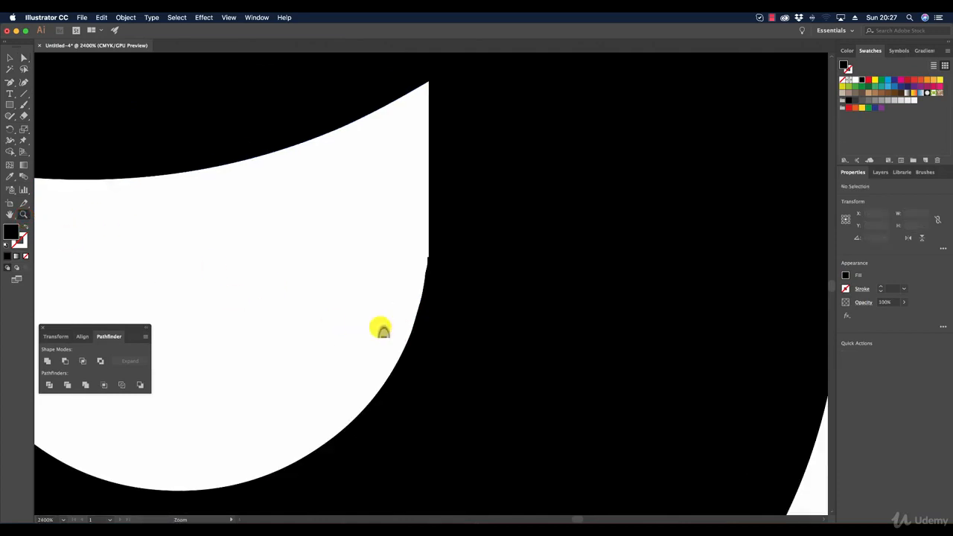
pyautogui.keyDown('alt'); pyautogui.click(380, 328); pyautogui.keyUp('alt')
# Step: Draw a closed black patch with the Pen tool, curving along the g's inner tail to cover the uneven transition, and deselect it
pyautogui.click(10, 84)
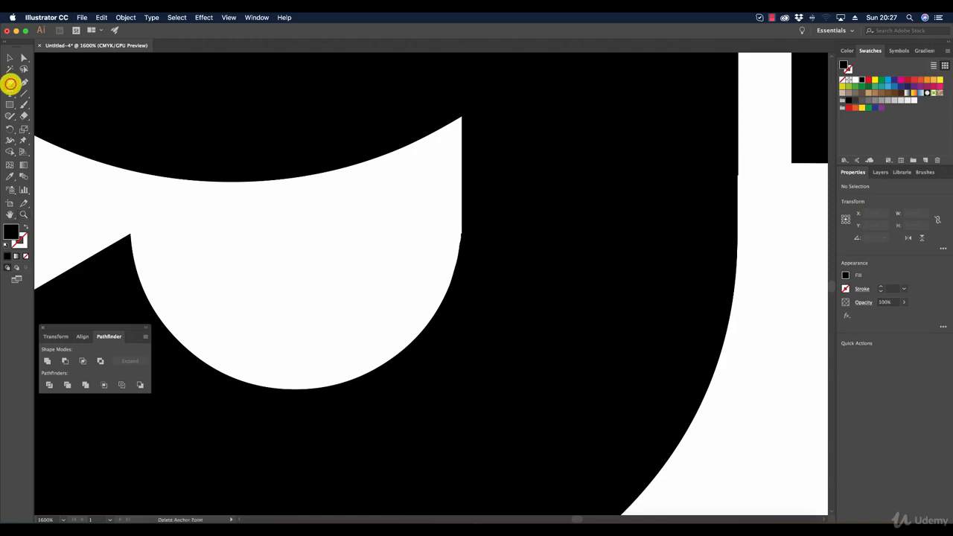
pyautogui.moveTo(10, 84); pyautogui.dragTo(49, 81)
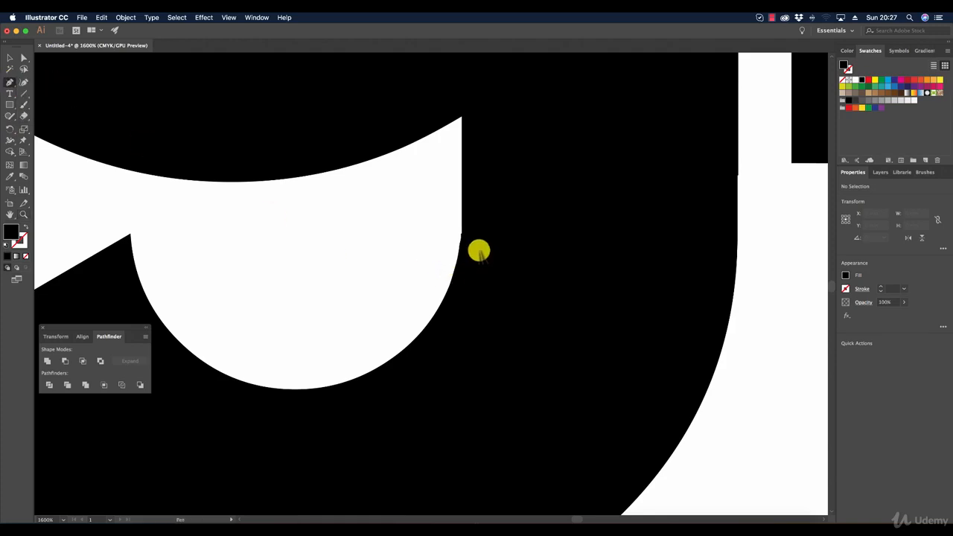
pyautogui.click(462, 210)
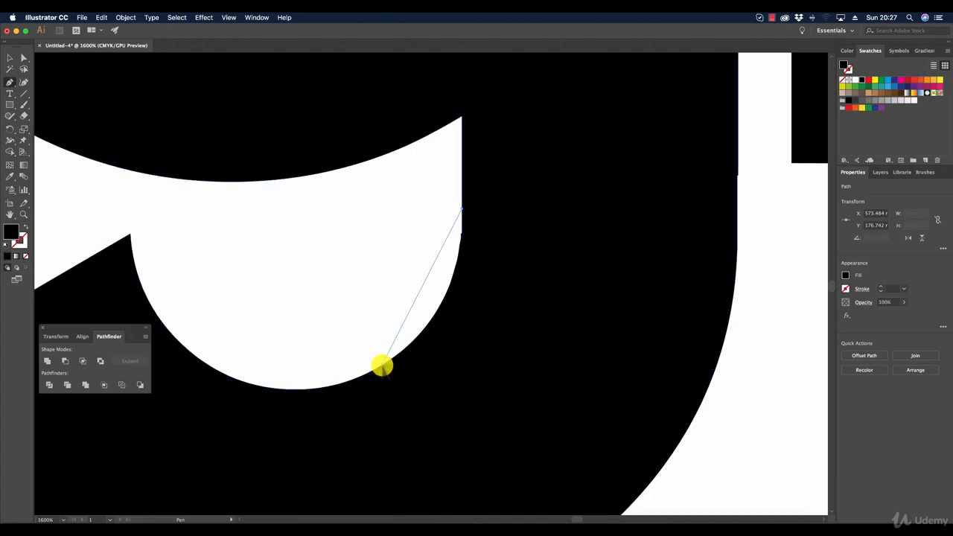
pyautogui.moveTo(381, 364); pyautogui.dragTo(296, 421)
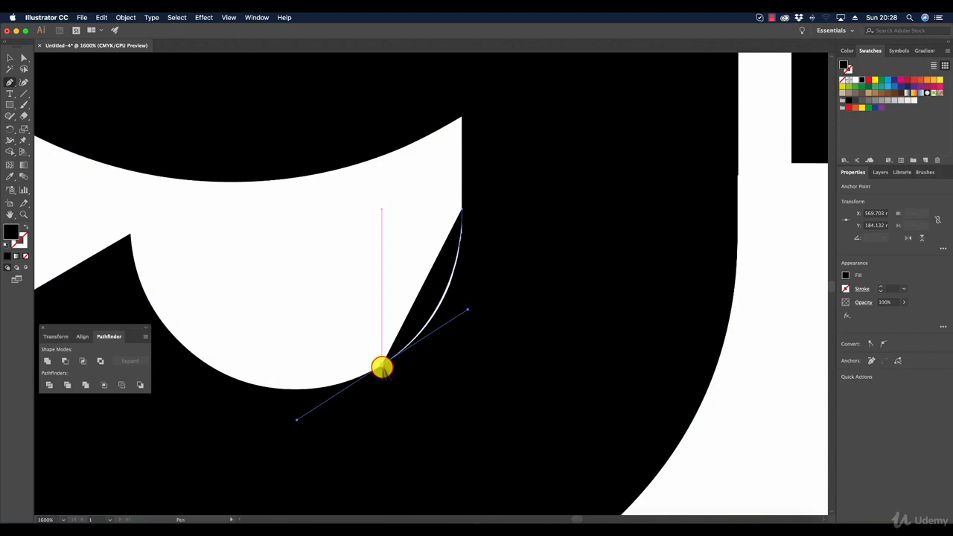
pyautogui.click(382, 366)
pyautogui.click(599, 290)
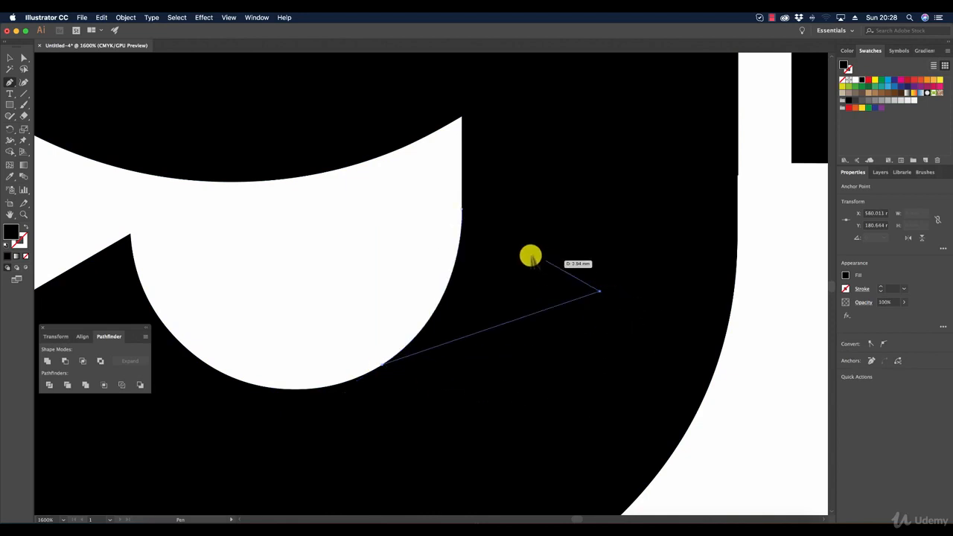
pyautogui.click(463, 208)
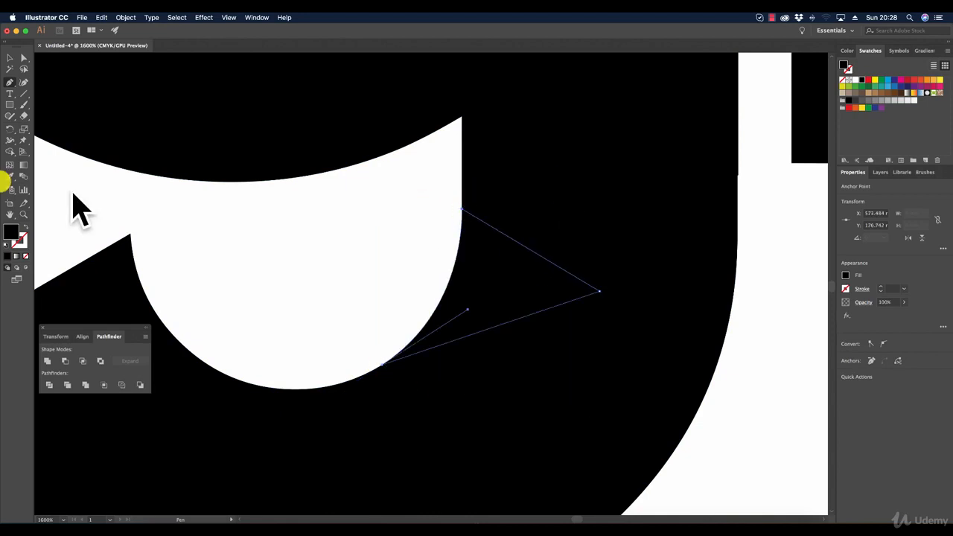
pyautogui.click(14, 57)
pyautogui.press('super+shift+a')
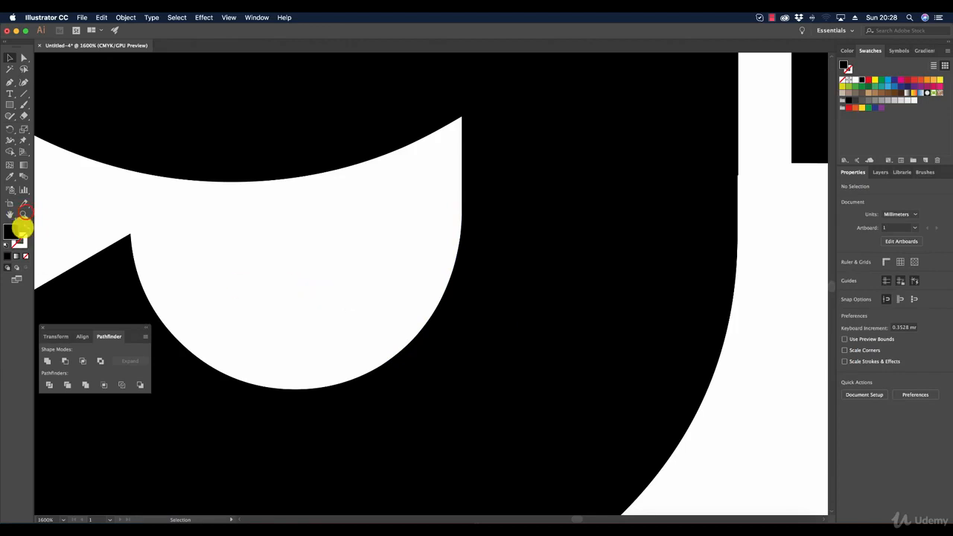
# Step: Ungroup the outlined text into separate letters and deselect everything
pyautogui.click(24, 214)
pyautogui.keyDown('alt'); pyautogui.click(471, 306); pyautogui.keyUp('alt')
pyautogui.keyDown('alt'); pyautogui.click(471, 306); pyautogui.keyUp('alt')
pyautogui.keyDown('alt'); pyautogui.click(471, 306); pyautogui.keyUp('alt')
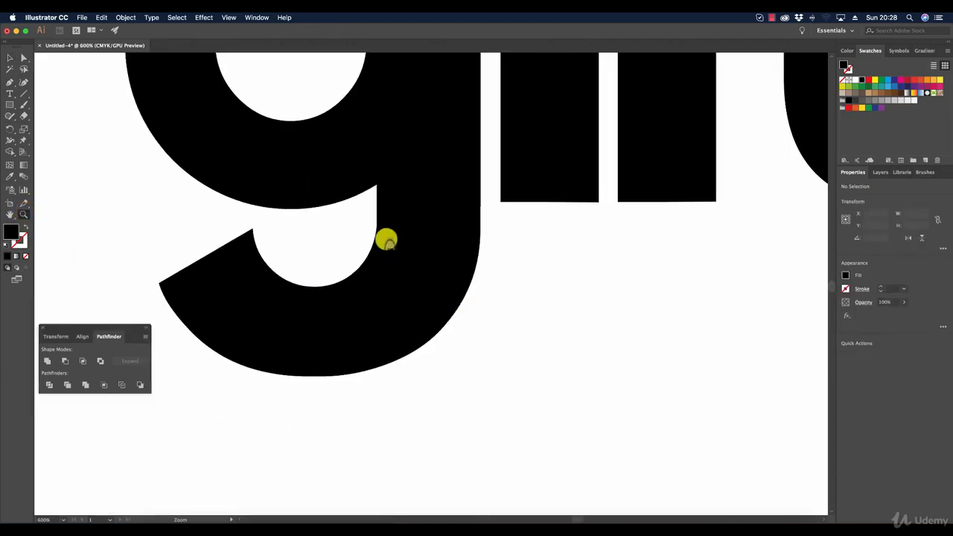
pyautogui.keyDown('alt'); pyautogui.click(386, 239); pyautogui.keyUp('alt')
pyautogui.keyDown('alt'); pyautogui.click(387, 227); pyautogui.keyUp('alt')
pyautogui.click(11, 57)
pyautogui.click(10, 57)
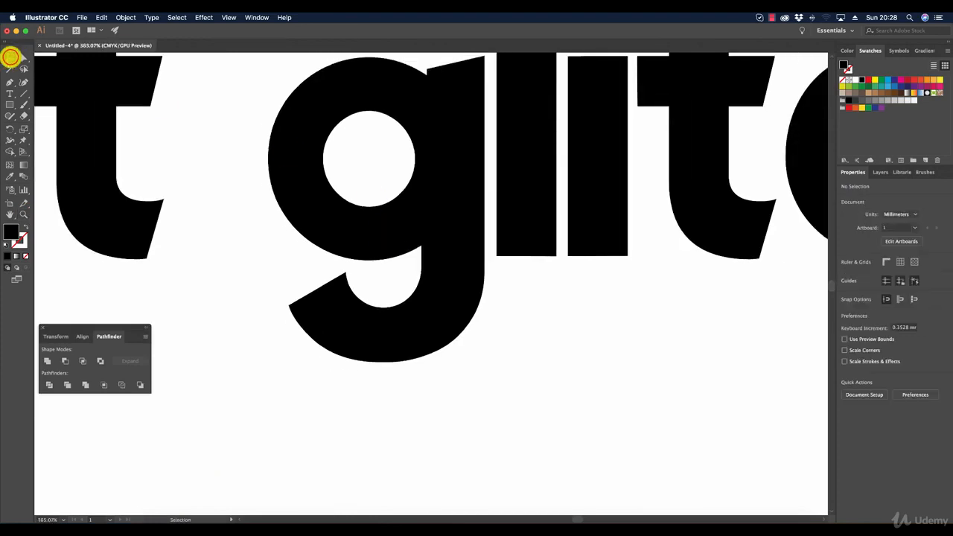
pyautogui.click(423, 278)
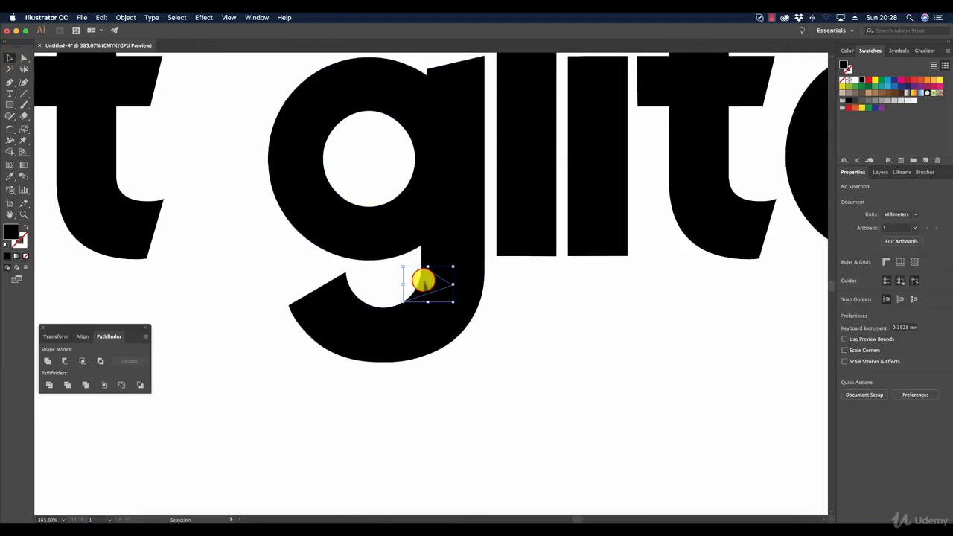
pyautogui.keyDown('shift'); pyautogui.click(447, 202); pyautogui.keyUp('shift')
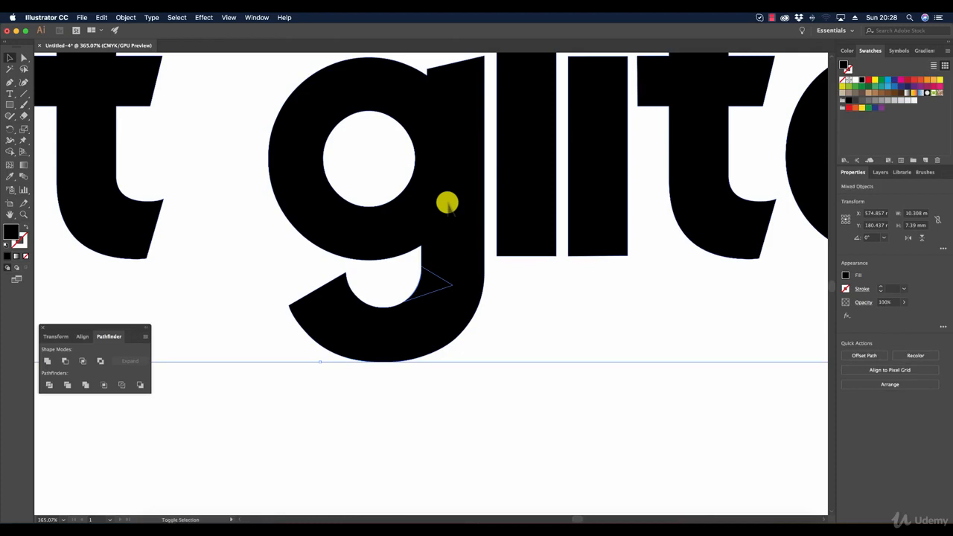
pyautogui.click(125, 17)
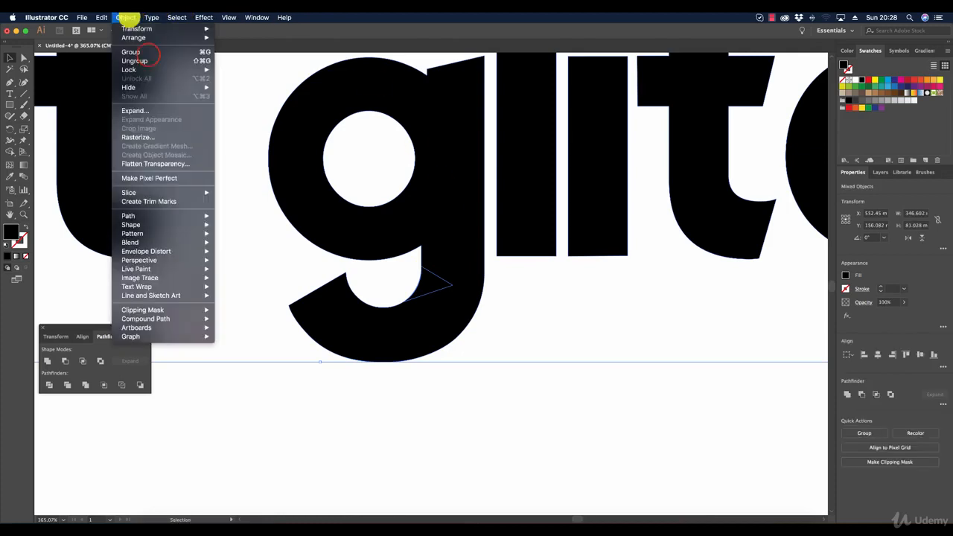
pyautogui.click(135, 60)
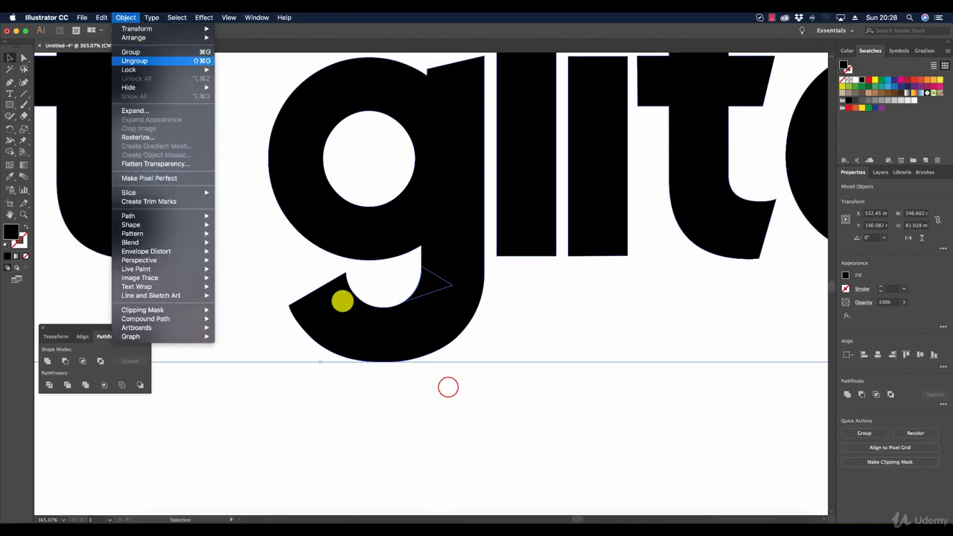
pyautogui.click(447, 386)
# Step: Merge the black patch with the letter g by making a compound shape and expanding it
pyautogui.click(425, 280)
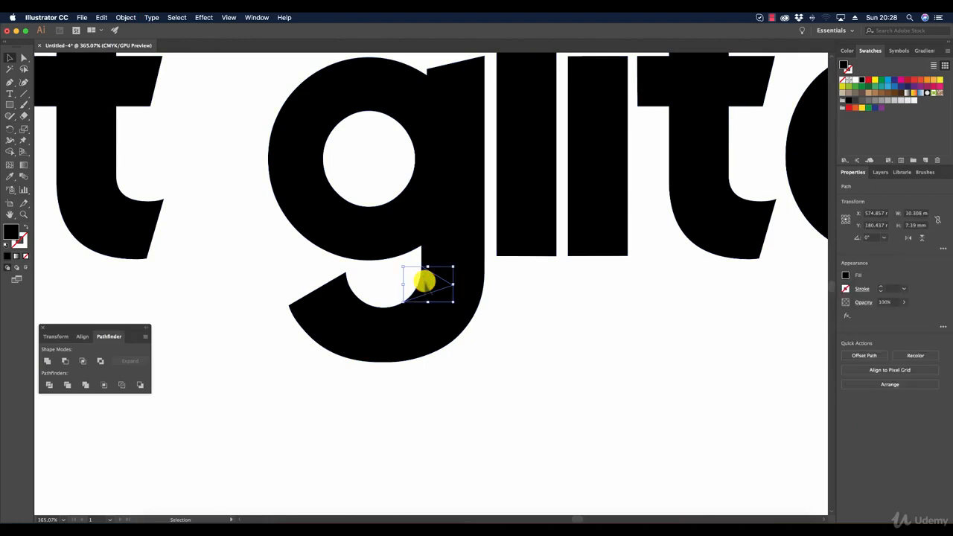
pyautogui.keyDown('shift'); pyautogui.click(437, 198); pyautogui.keyUp('shift')
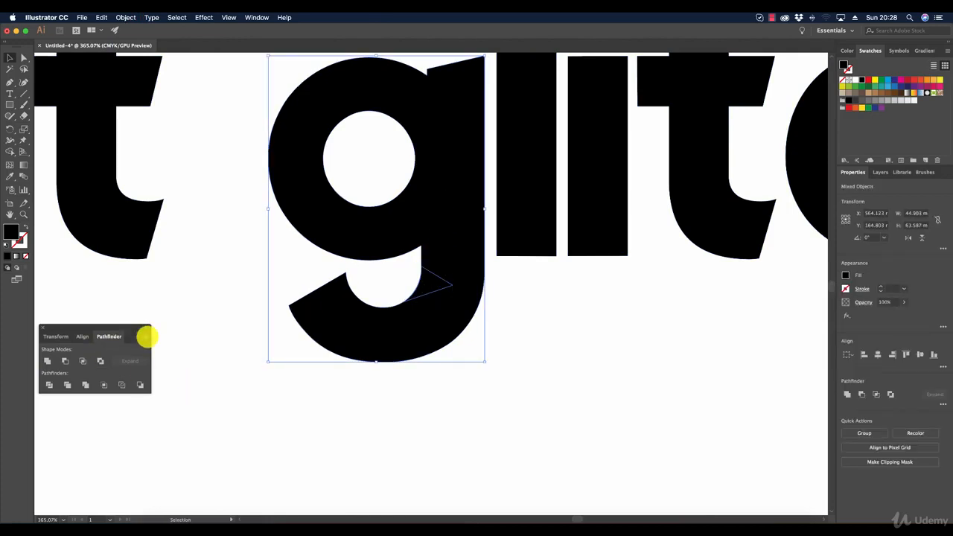
pyautogui.click(144, 336)
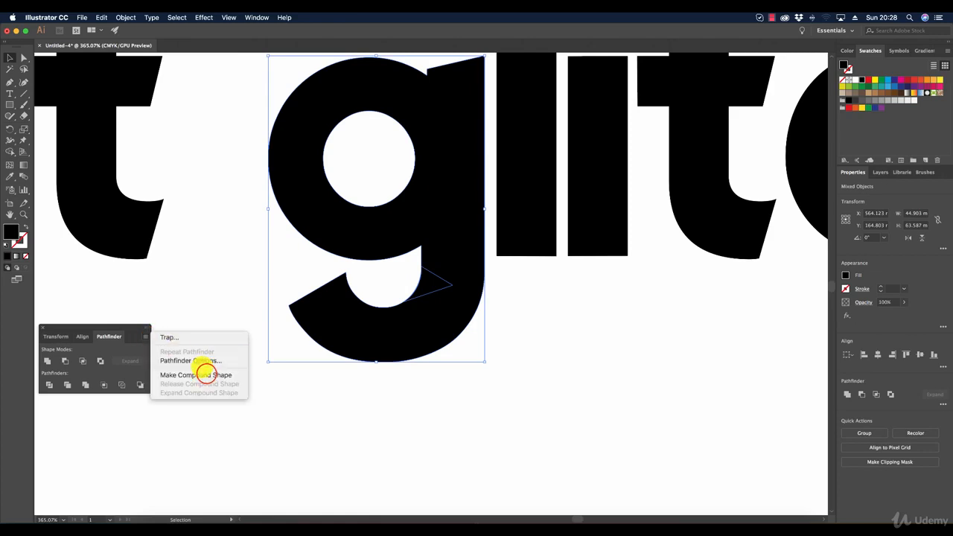
pyautogui.click(212, 375)
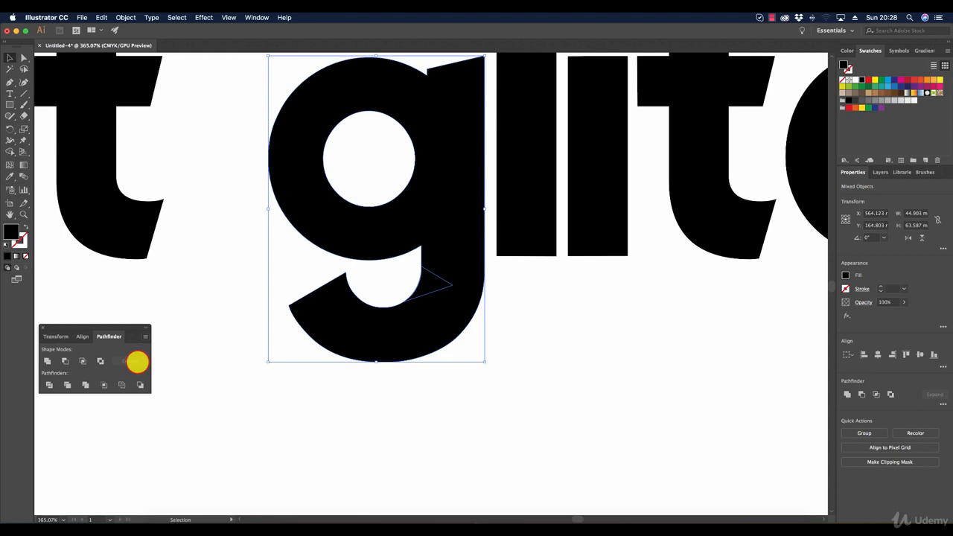
pyautogui.click(131, 361)
pyautogui.click(585, 411)
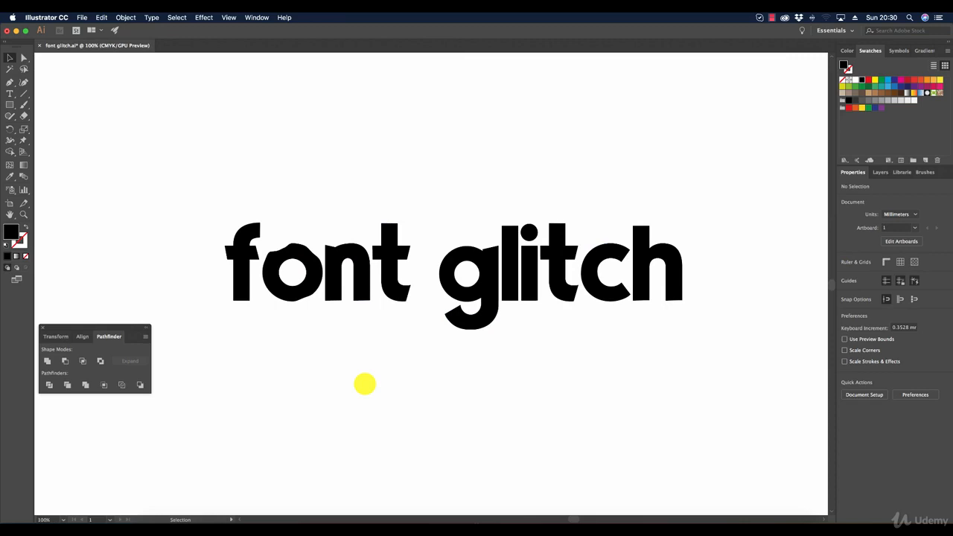
# Step: Examine the anchor points along the bumpy outer contour of the letter o in "font"
pyautogui.doubleClick(23, 214)
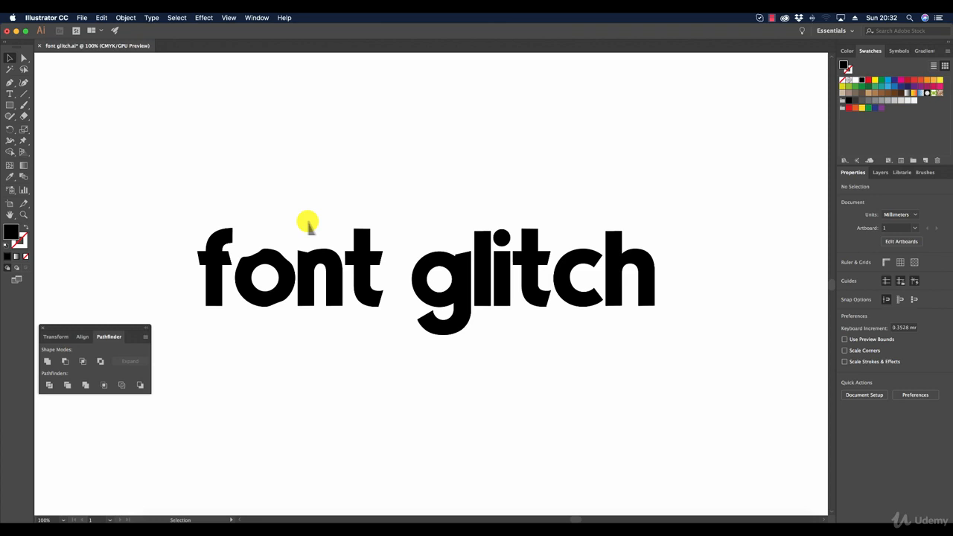
pyautogui.click(23, 214)
pyautogui.click(316, 282)
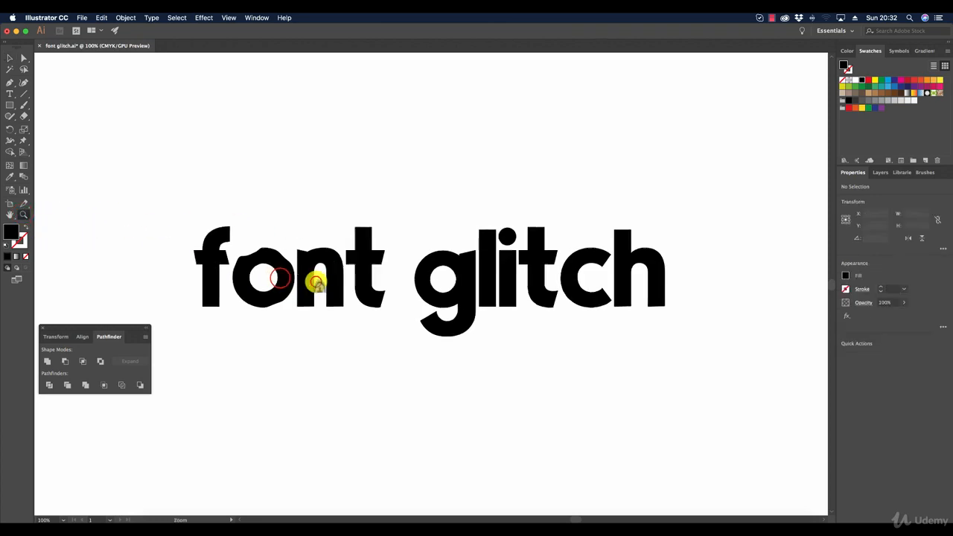
pyautogui.click(280, 278)
pyautogui.click(411, 282)
pyautogui.click(410, 282)
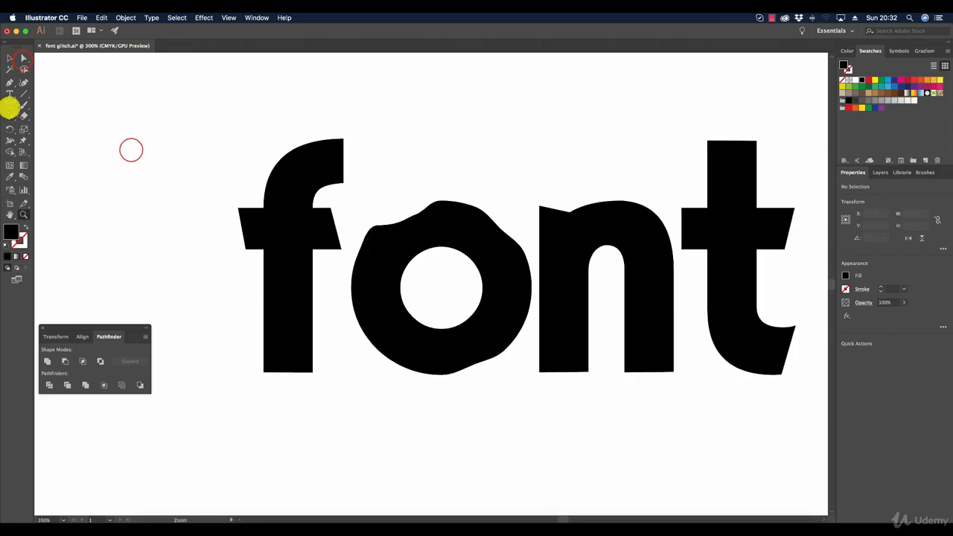
pyautogui.click(23, 58)
pyautogui.click(421, 231)
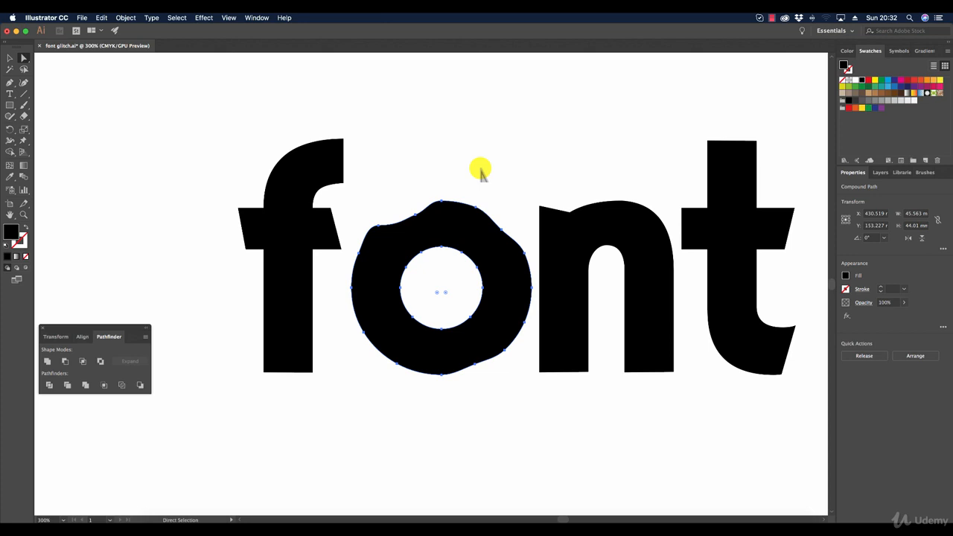
# Step: Draw a circle about 45.3 mm in diameter over the letter o with the Ellipse tool
pyautogui.click(10, 105)
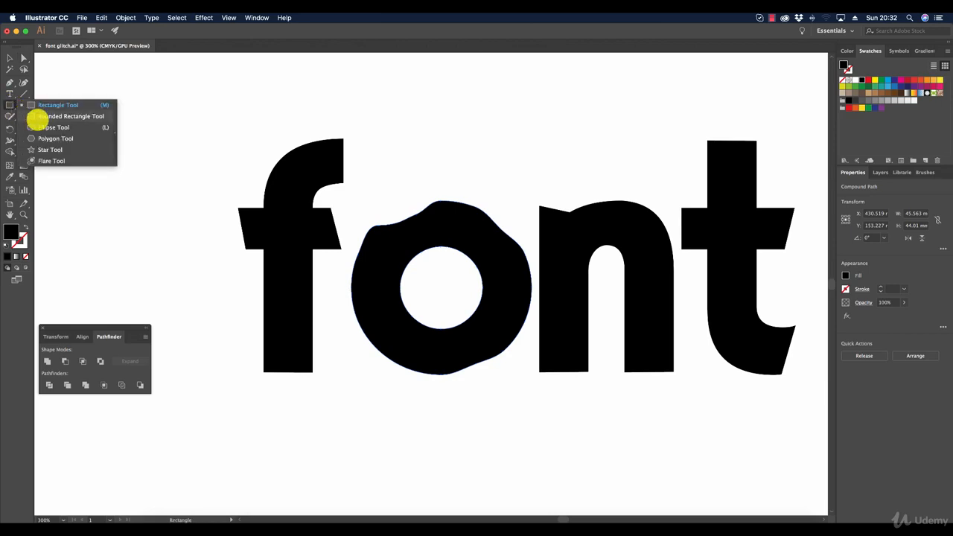
pyautogui.click(41, 127)
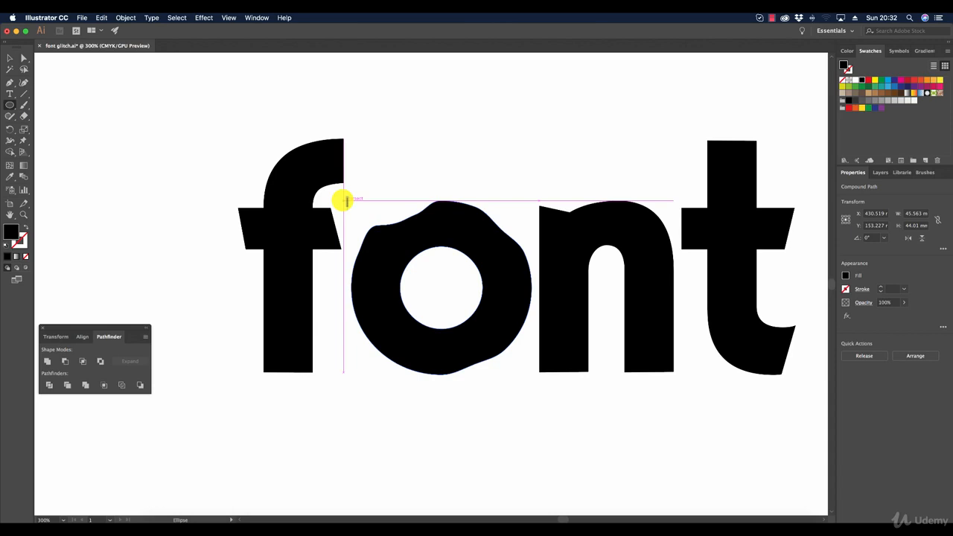
pyautogui.moveTo(344, 201); pyautogui.dragTo(503, 286)
pyautogui.press('v')
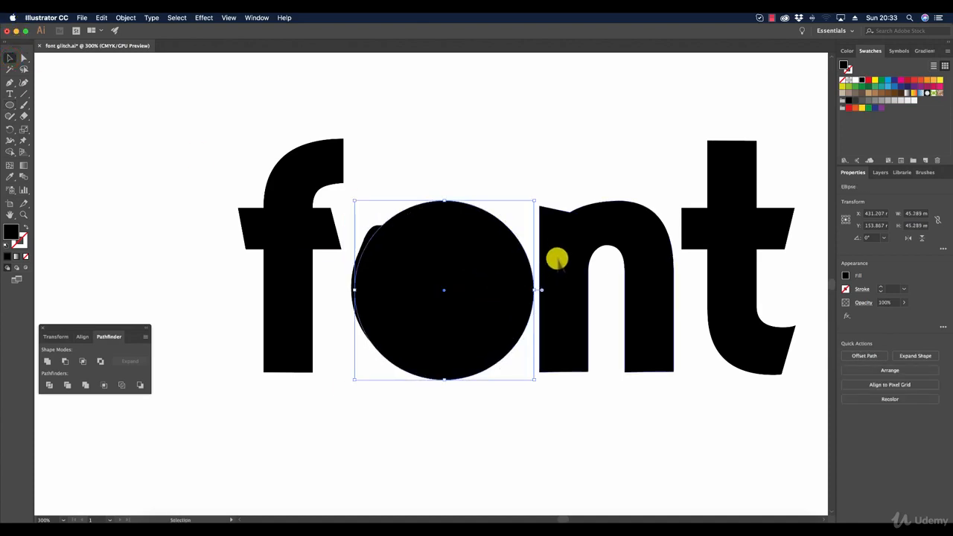
# Step: Give the circle a green fill at 45% opacity and align it with the sides of the o
pyautogui.click(855, 87)
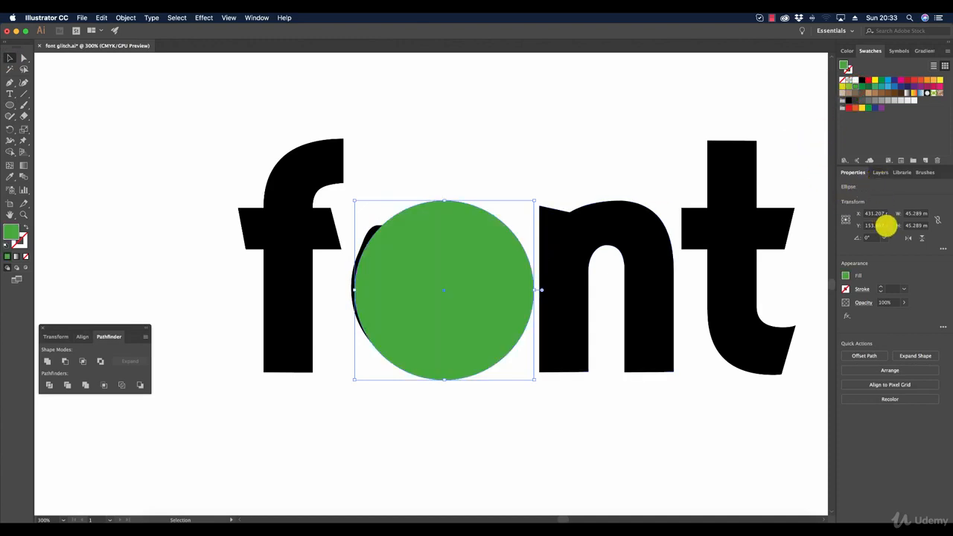
pyautogui.click(902, 302)
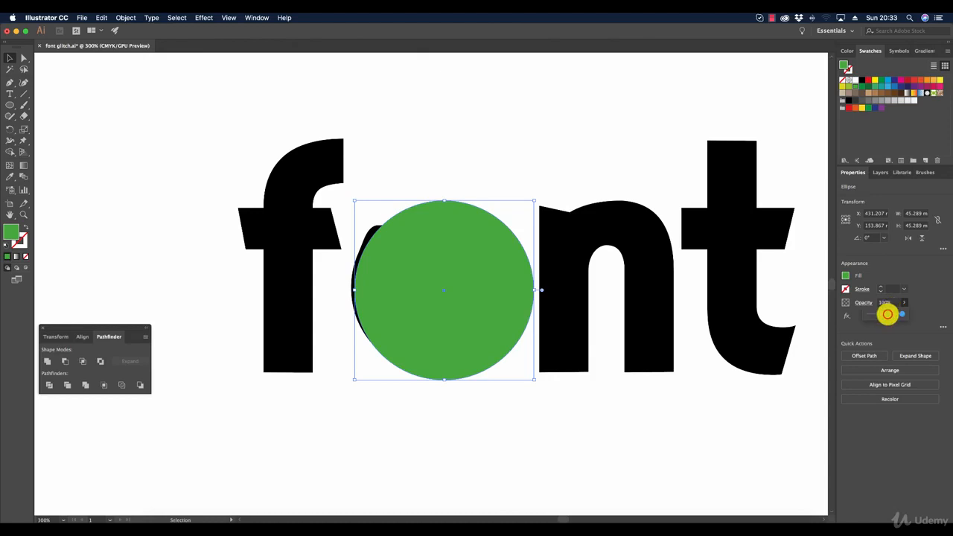
pyautogui.moveTo(894, 313); pyautogui.dragTo(883, 313)
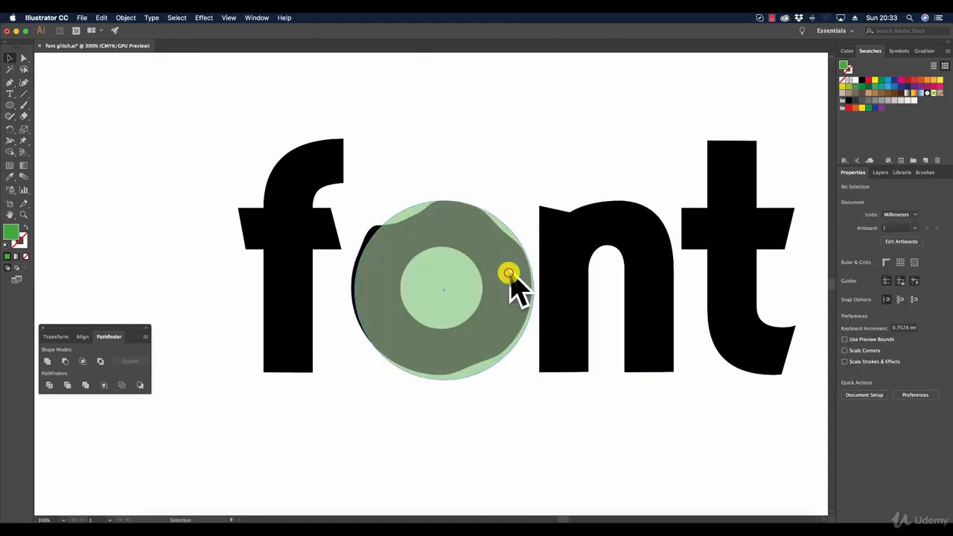
pyautogui.moveTo(511, 276); pyautogui.dragTo(508, 272)
pyautogui.click(504, 146)
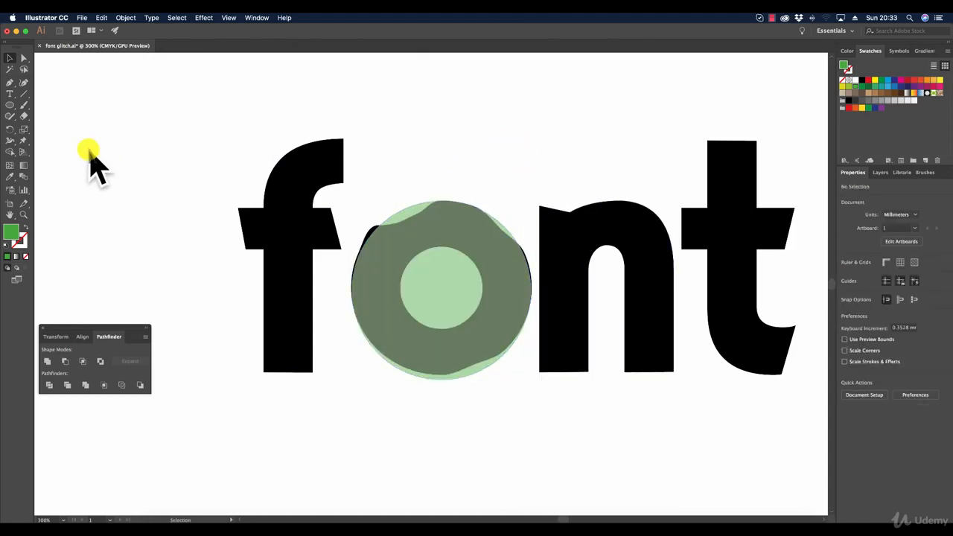
# Step: Draw a second circle about 20.7 mm in diameter that matches the o's inner counter
pyautogui.click(9, 105)
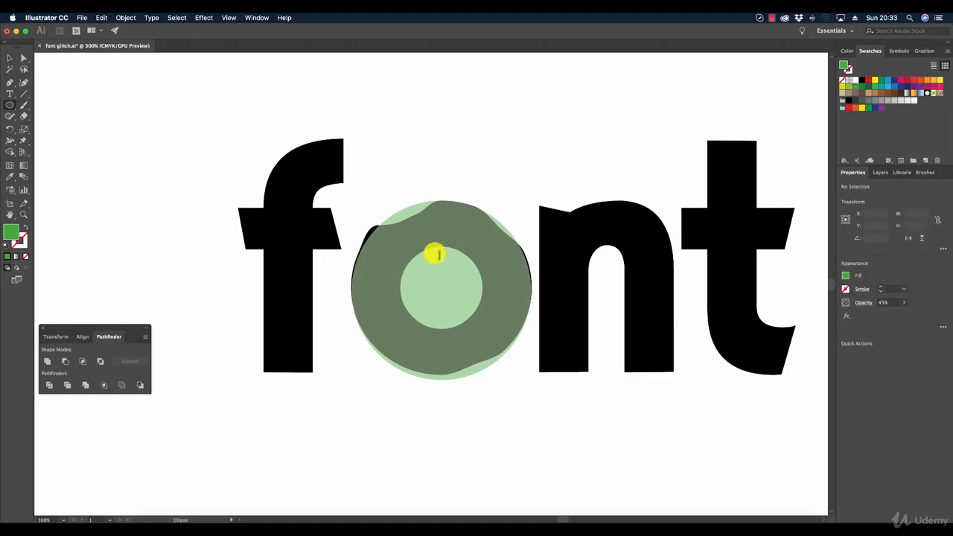
pyautogui.moveTo(399, 245); pyautogui.dragTo(481, 287)
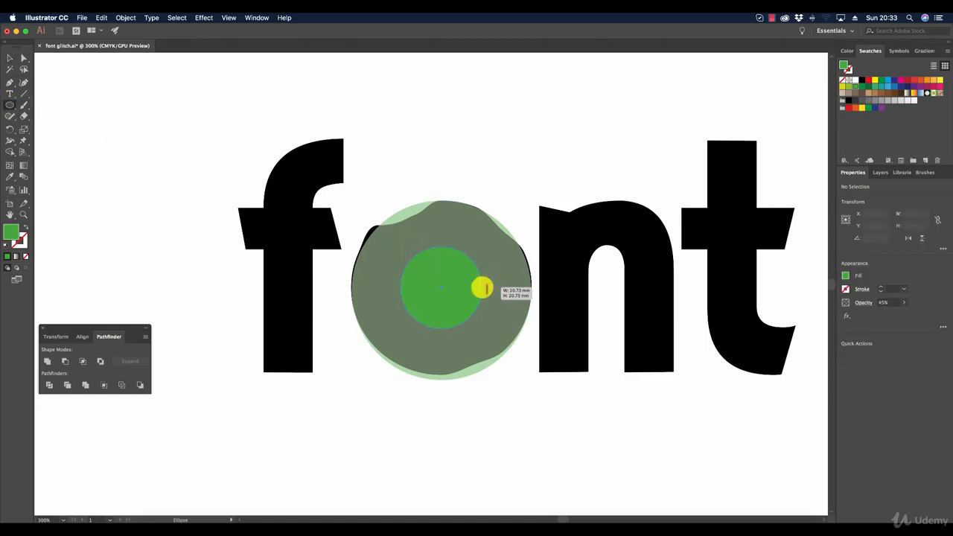
pyautogui.click(11, 58)
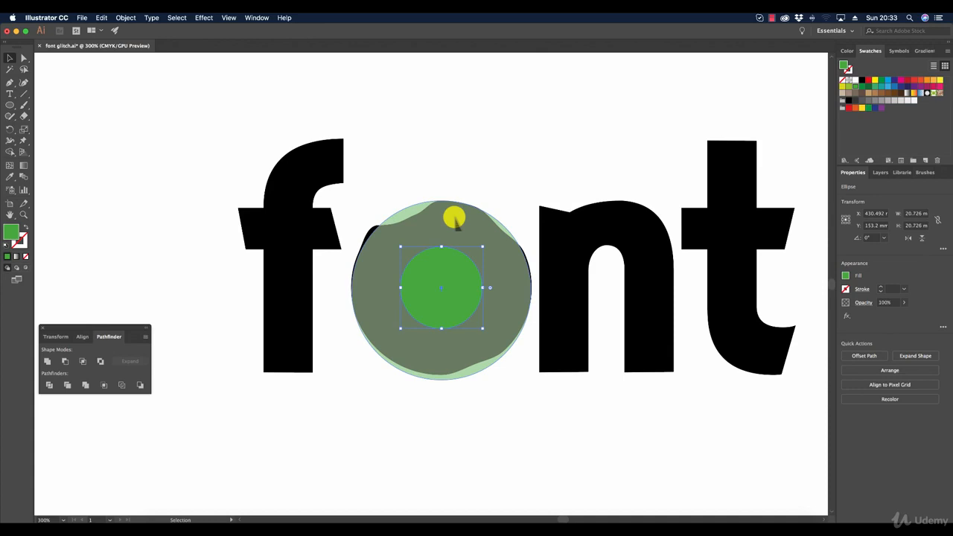
# Step: Subtract the small circle from the large one with Minus Front and fill the resulting ring black
pyautogui.press('shift')
pyautogui.keyDown('shift'); pyautogui.click(454, 219); pyautogui.keyUp('shift')
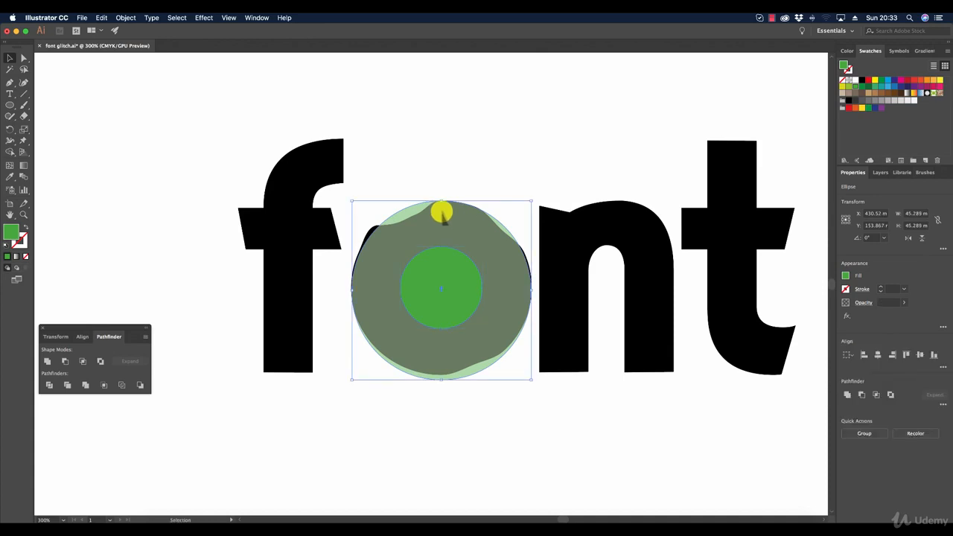
pyautogui.click(66, 361)
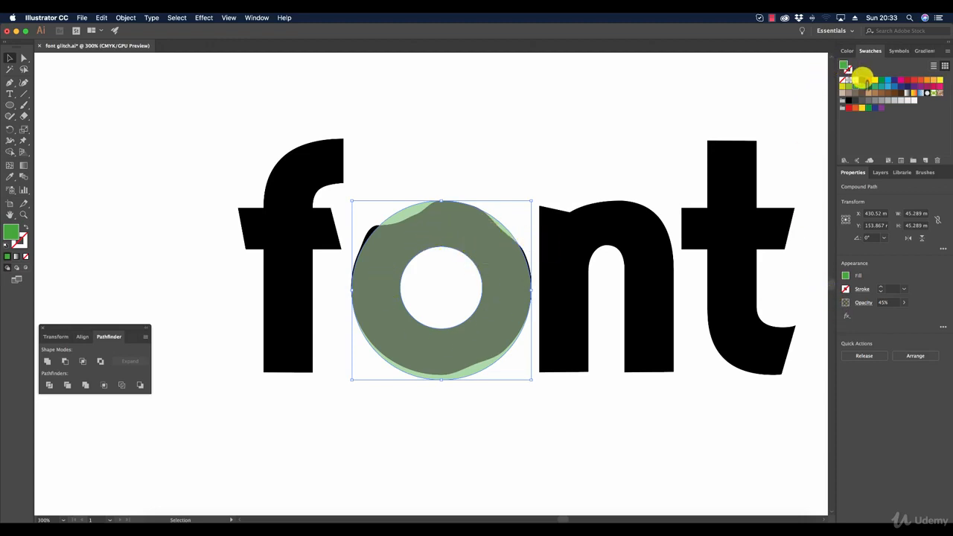
pyautogui.click(861, 79)
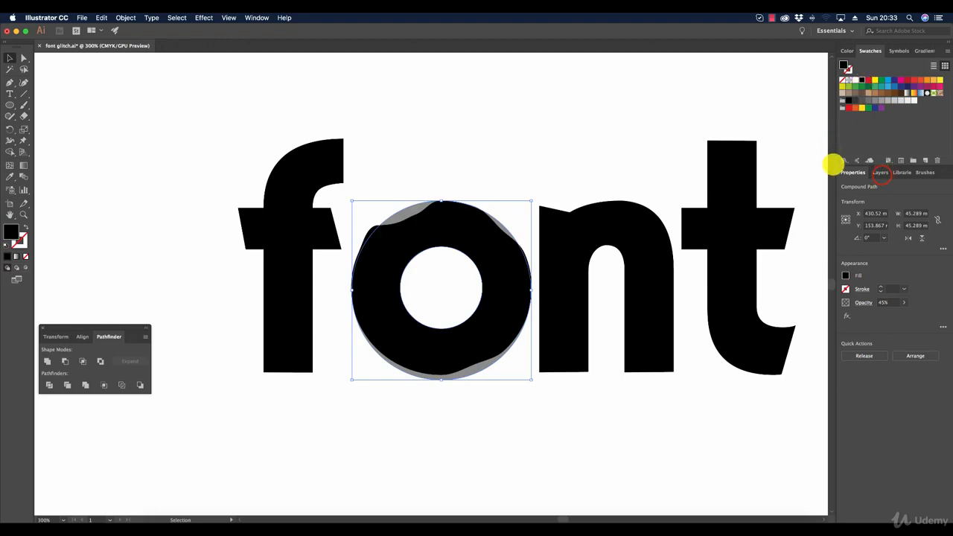
# Step: Lock the new ring and delete the flawed letter o beneath it
pyautogui.click(880, 172)
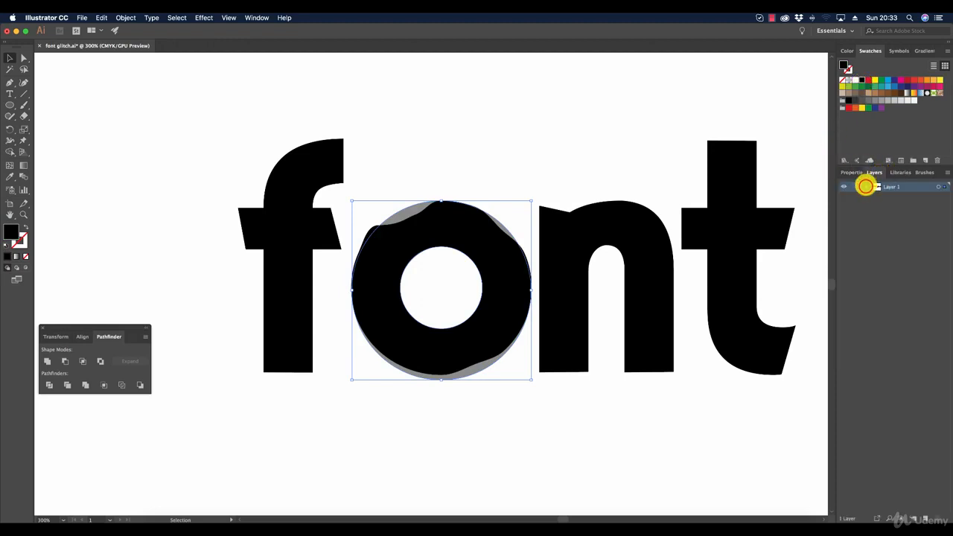
pyautogui.click(867, 186)
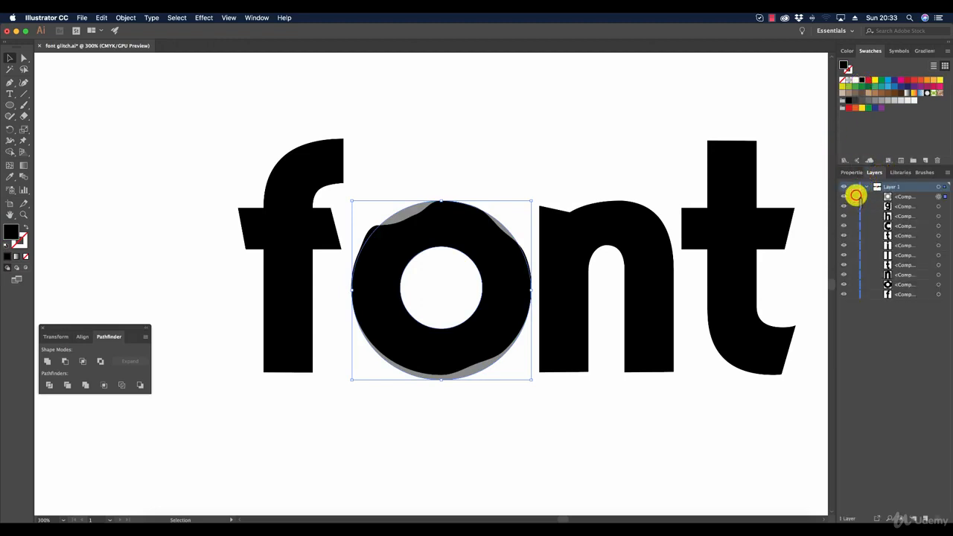
pyautogui.click(855, 195)
pyautogui.click(414, 240)
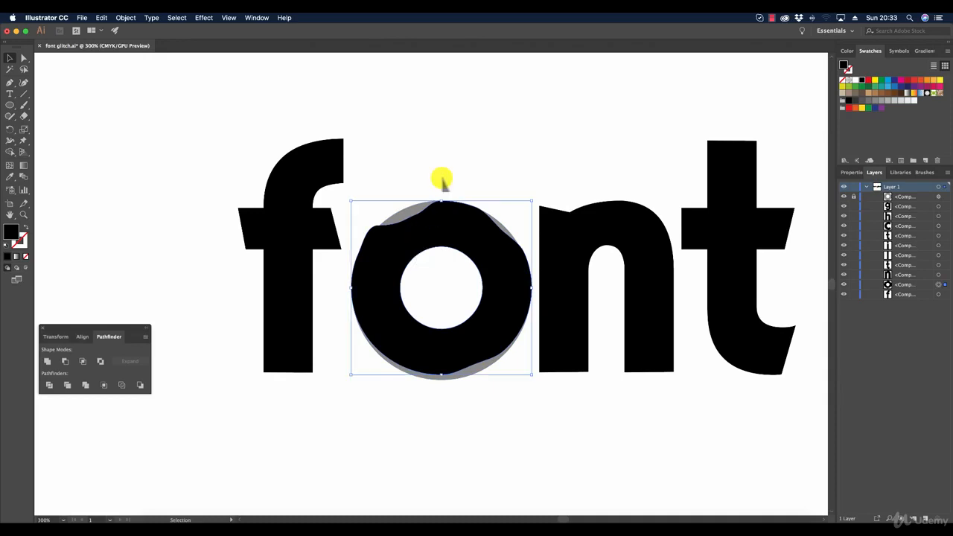
pyautogui.press('Delete')
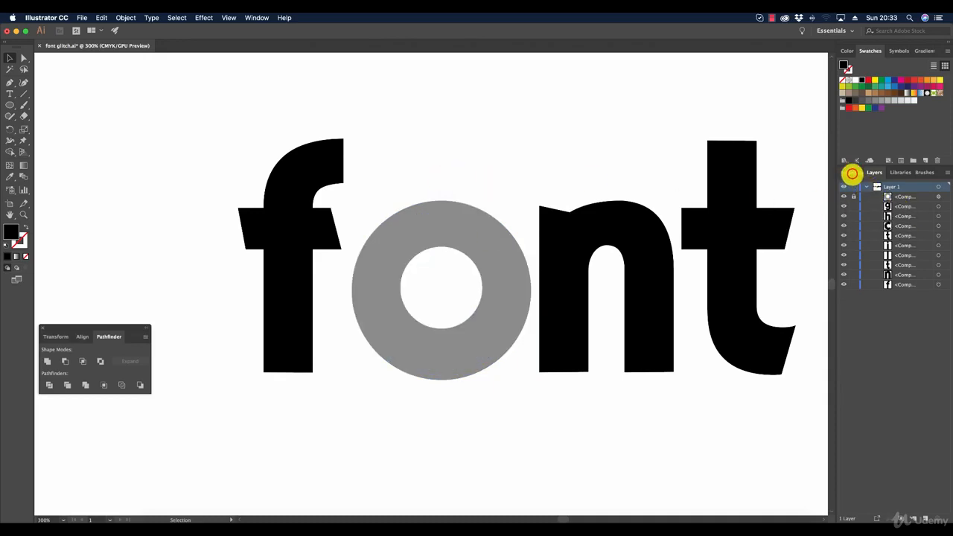
# Step: Unlock the ring that replaces the o, set its opacity to 100%, and deselect it
pyautogui.click(852, 174)
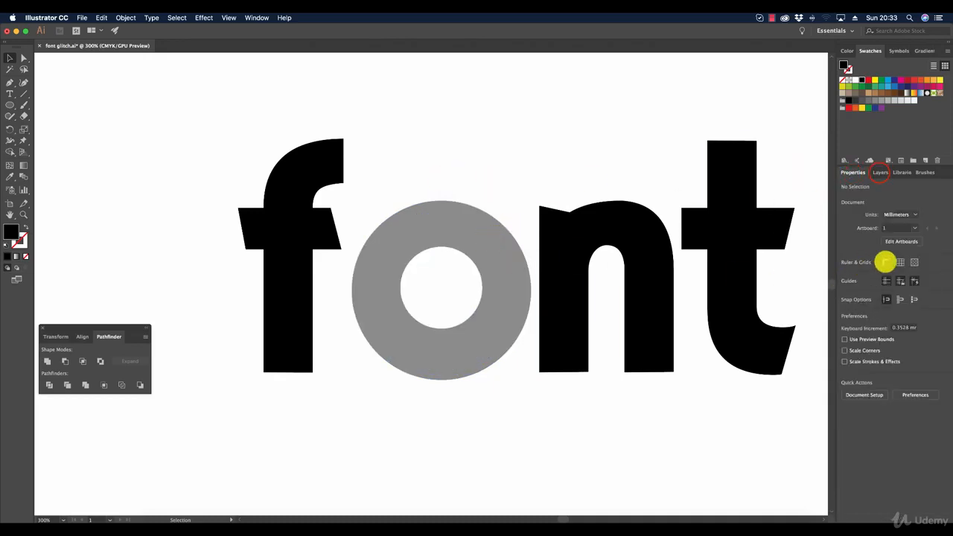
pyautogui.click(879, 172)
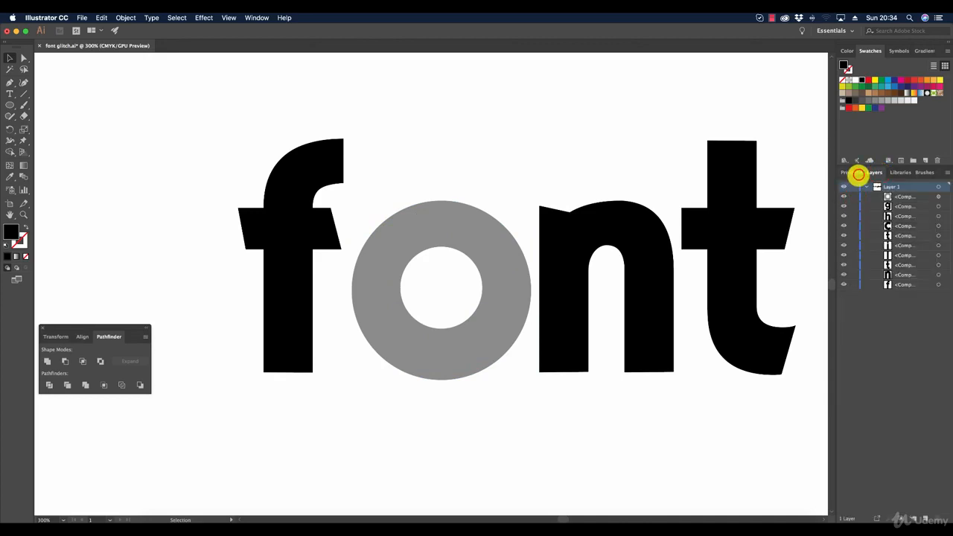
pyautogui.click(856, 174)
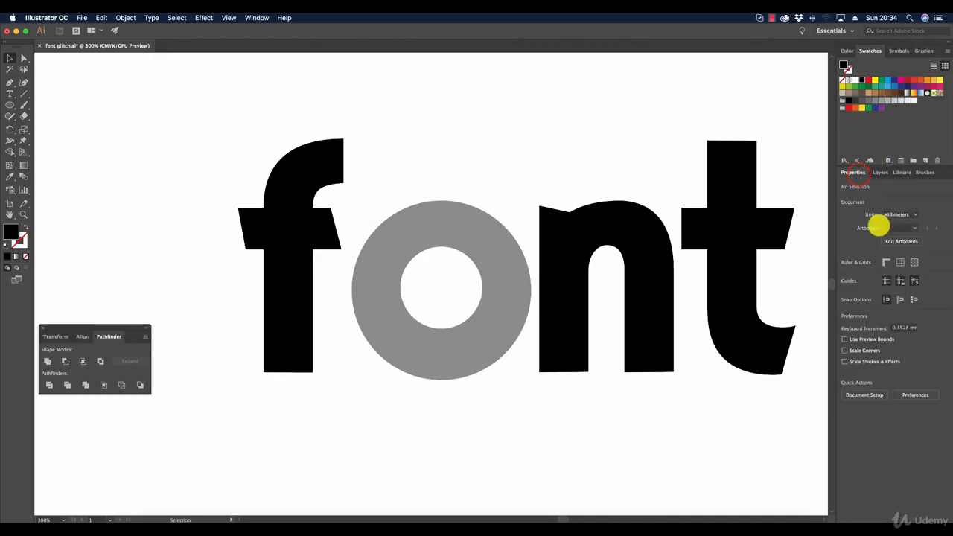
pyautogui.click(493, 263)
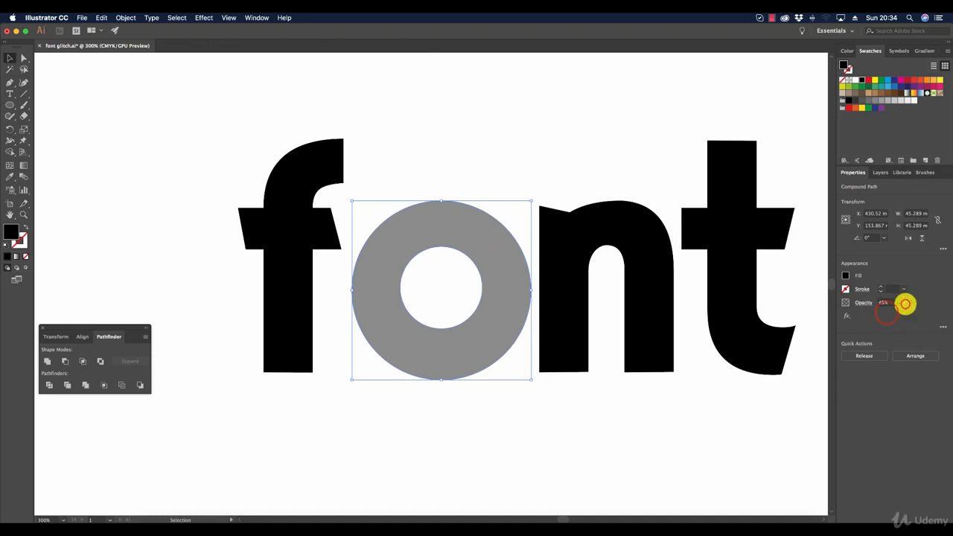
pyautogui.click(905, 304)
pyautogui.moveTo(885, 313); pyautogui.dragTo(909, 316)
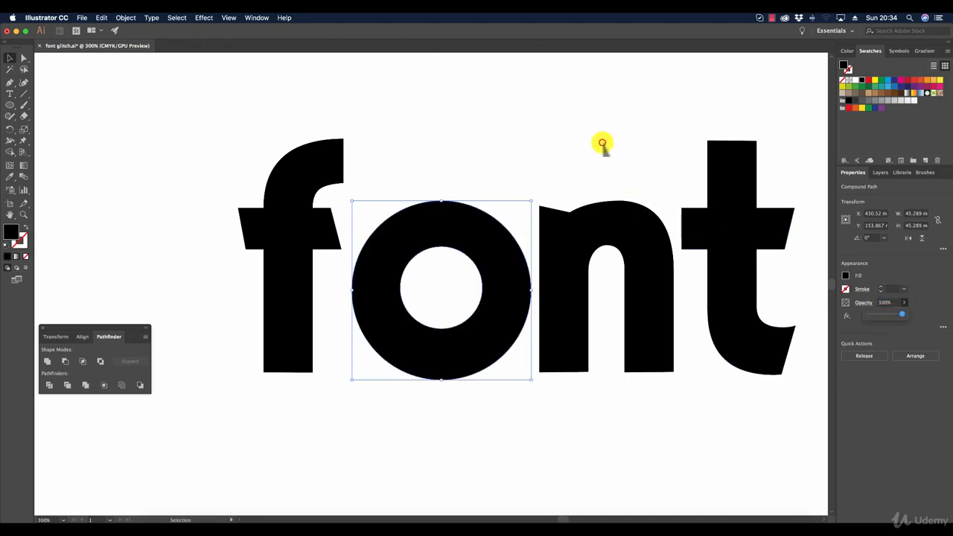
pyautogui.click(602, 144)
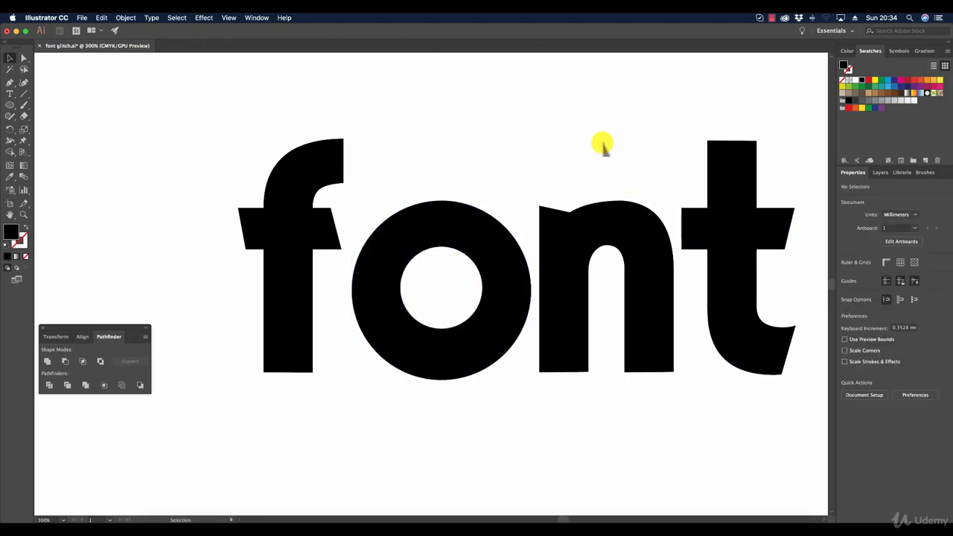